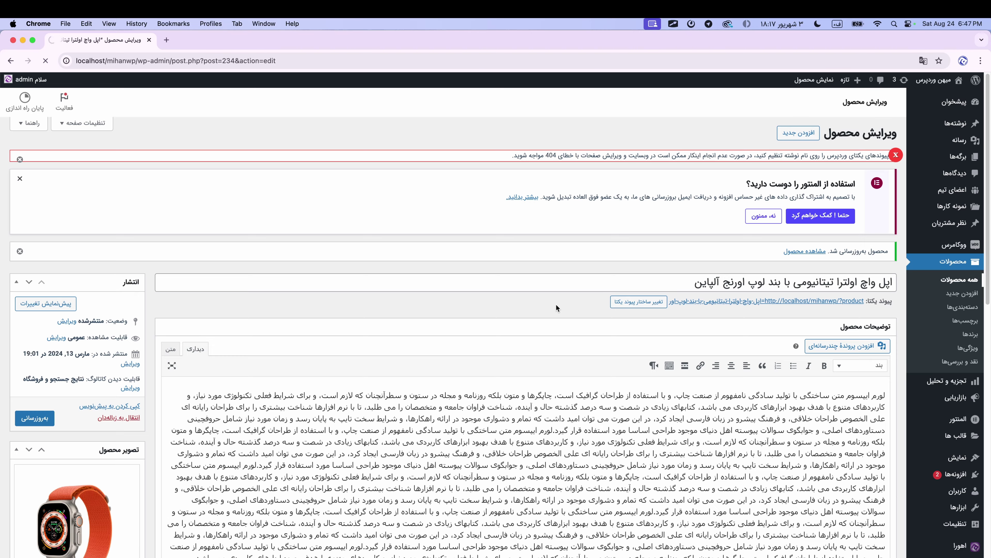
- Open the 13.6-inch M2 MacBook Air product, assign it the shipping class کالاهای سنگین, and update the product
scroll(807, 426, down, 1)
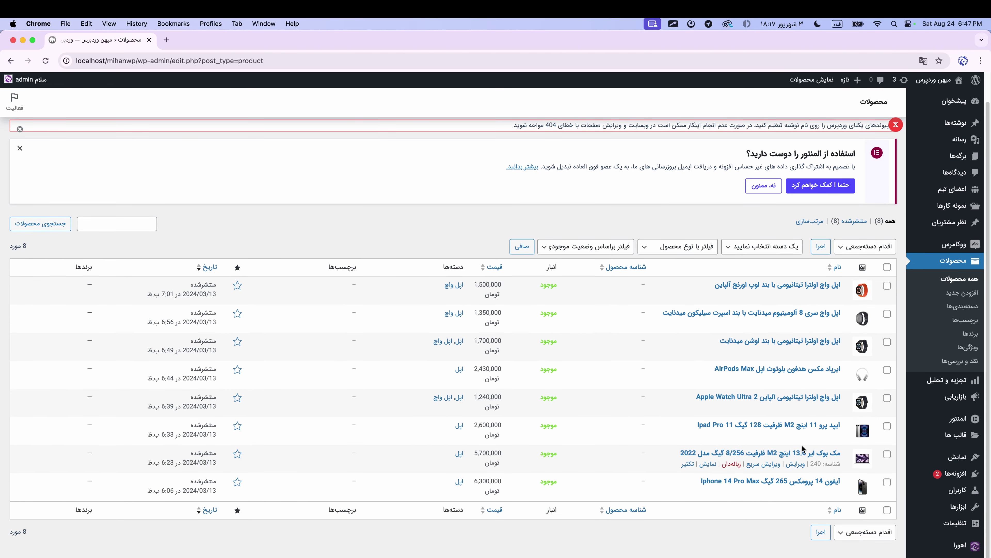
click(803, 453)
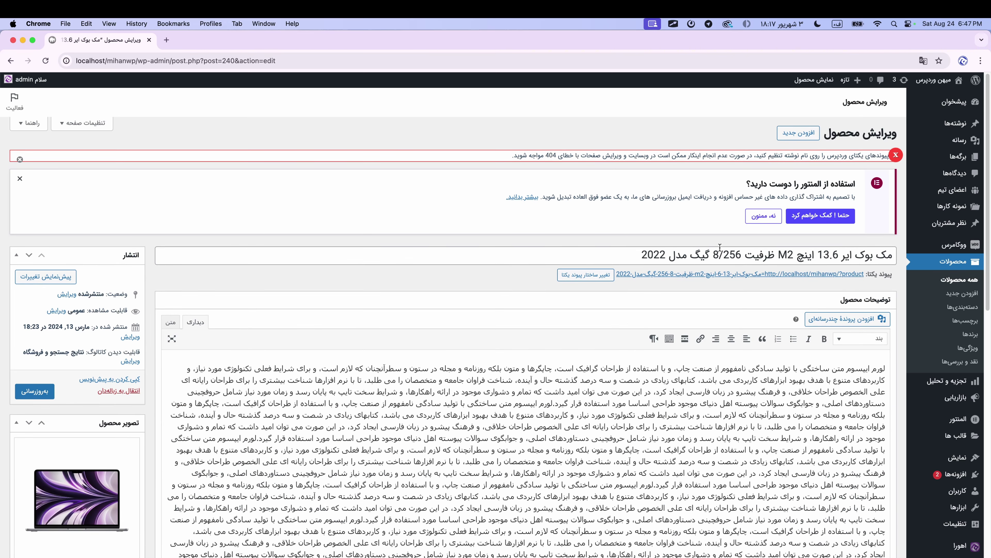
scroll(704, 305, down, 15)
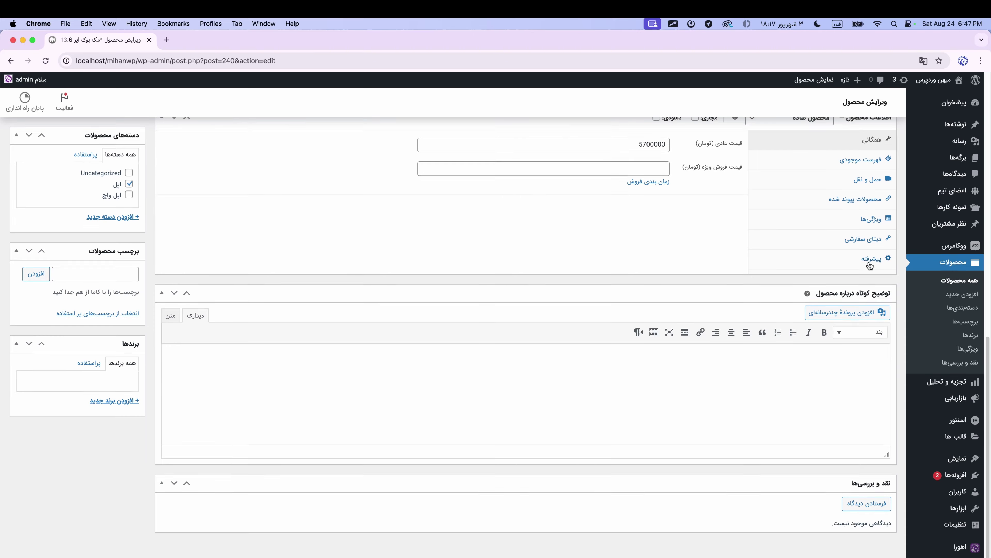
click(843, 220)
click(632, 231)
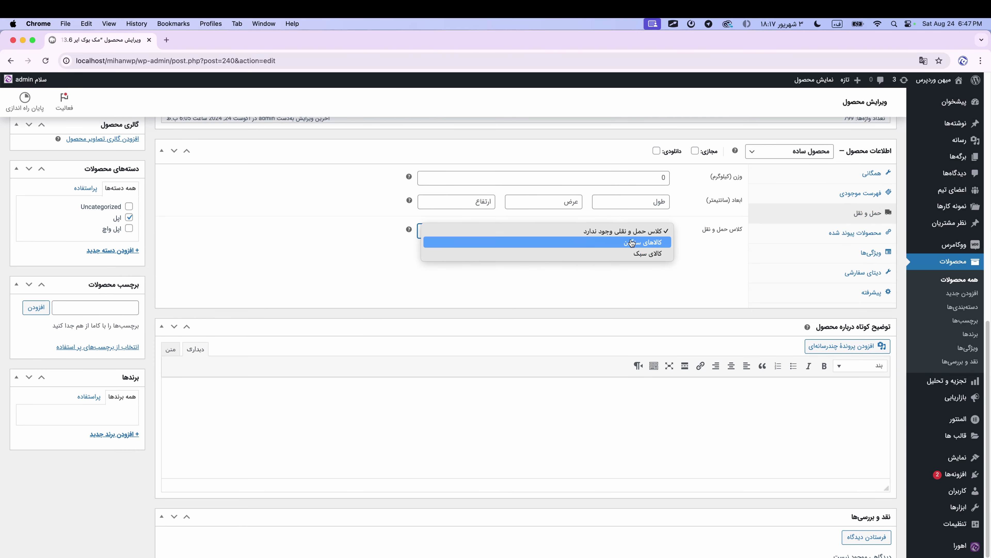
click(631, 249)
scroll(367, 252, up, 15)
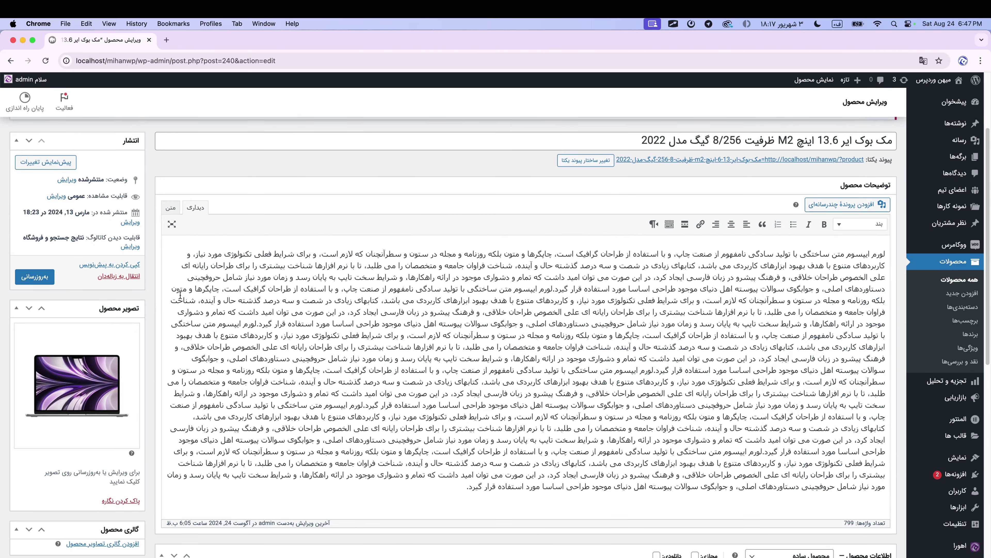
click(35, 276)
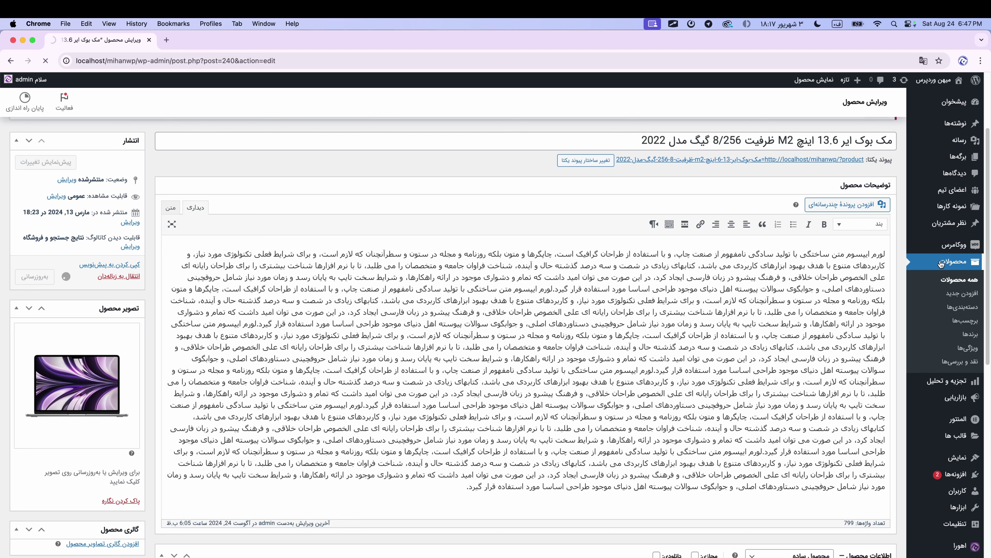
- Go to the WooCommerce shipping zones settings and start a new shipping zone
mouse_move(940, 252)
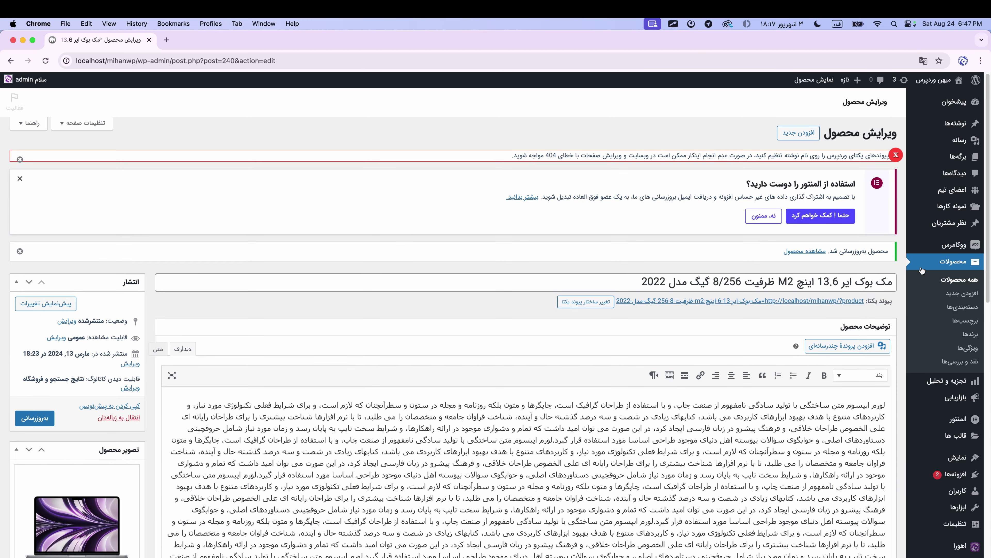
click(890, 301)
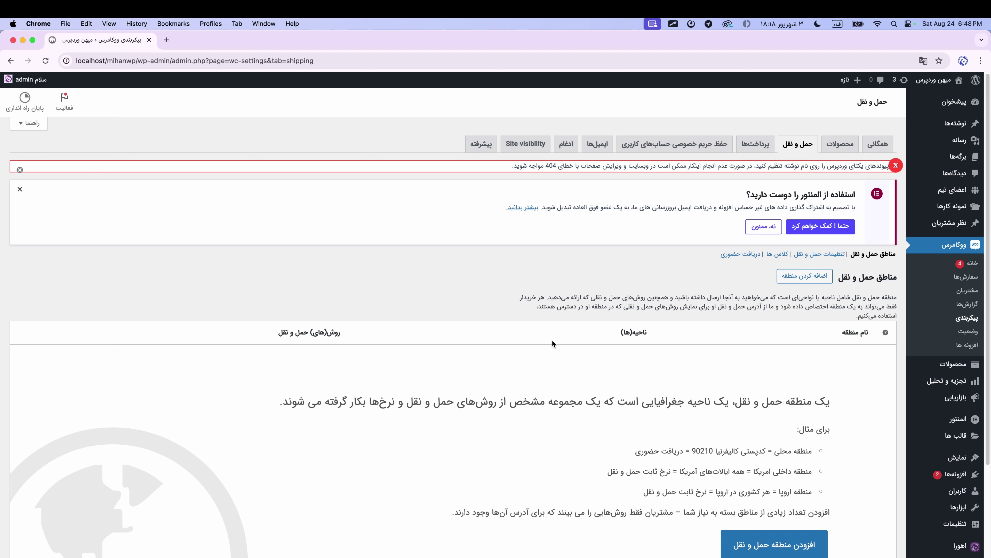
scroll(552, 343, down, 1)
click(736, 534)
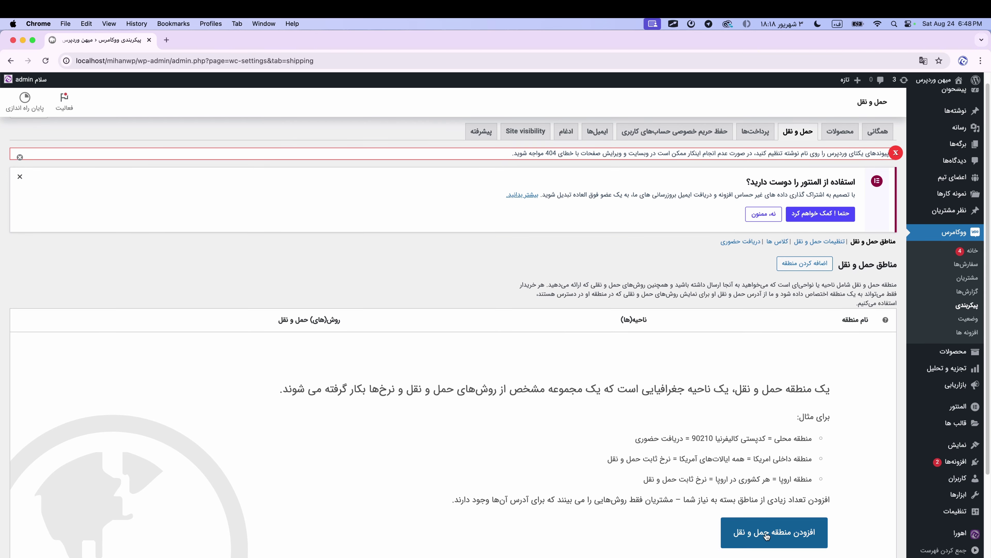
scroll(704, 532, down, 3)
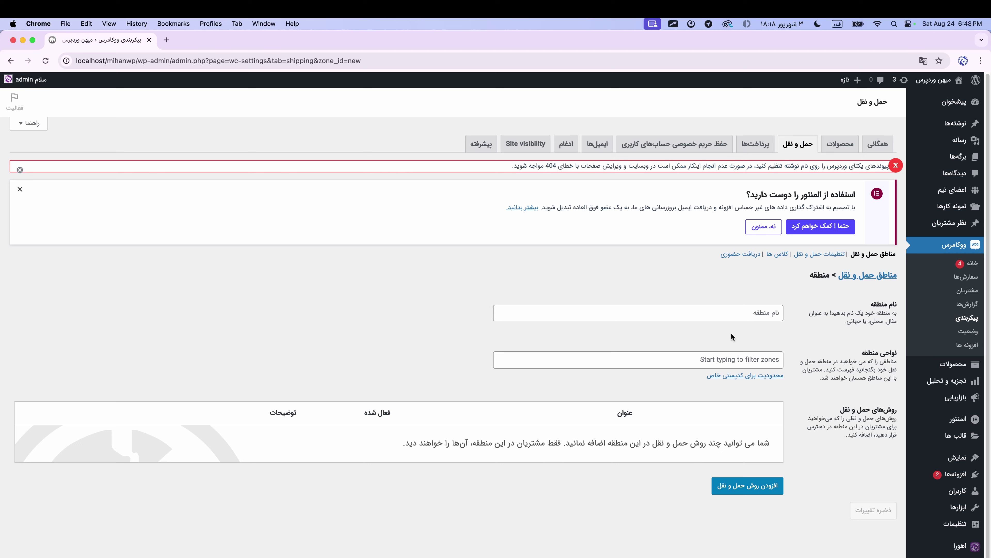
- Name the new shipping zone شیراز
click(734, 314)
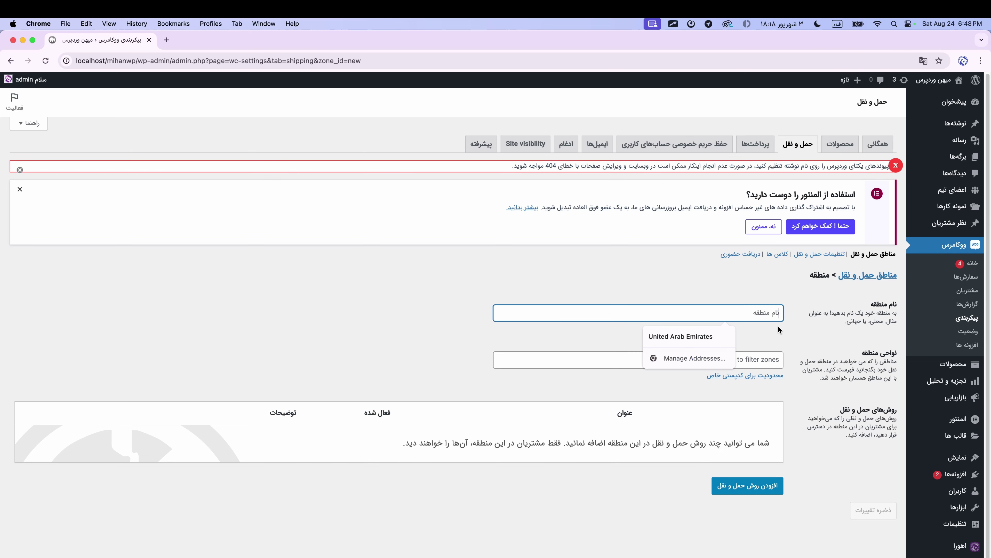
text(شی)
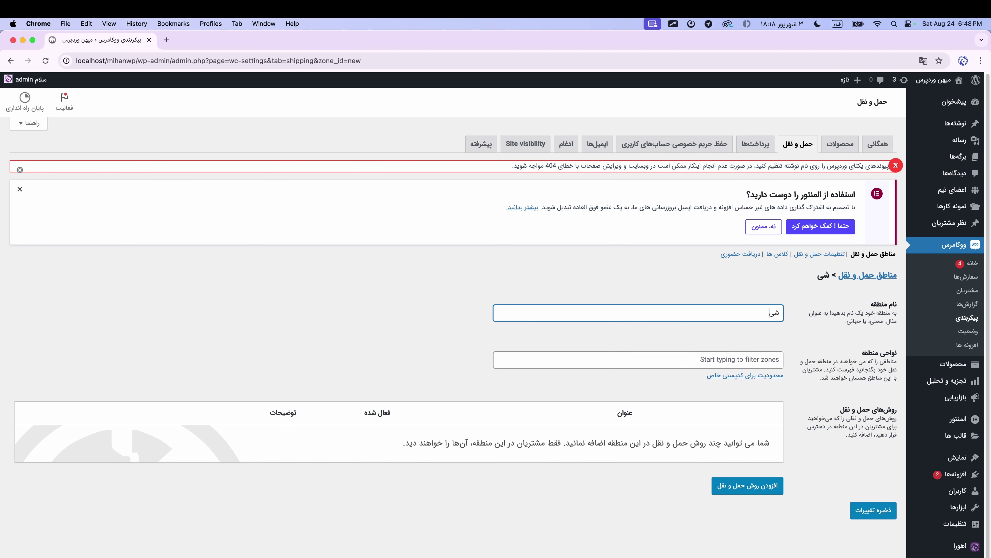
text(راز)
- Find the provinces of ایران in the zone regions and add فارس, ایران to the zone
click(760, 356)
text(ش)
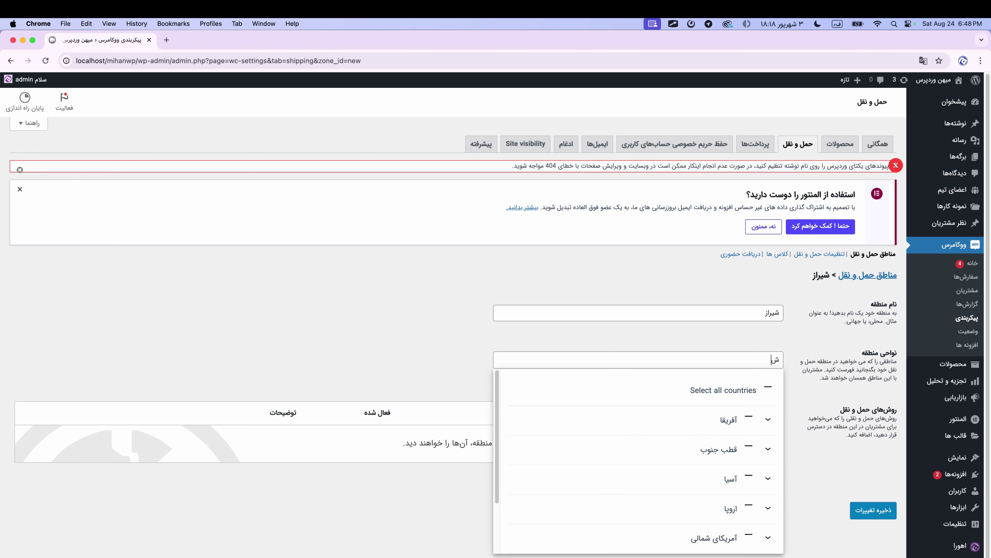
key(BackSpace)
text(ایران)
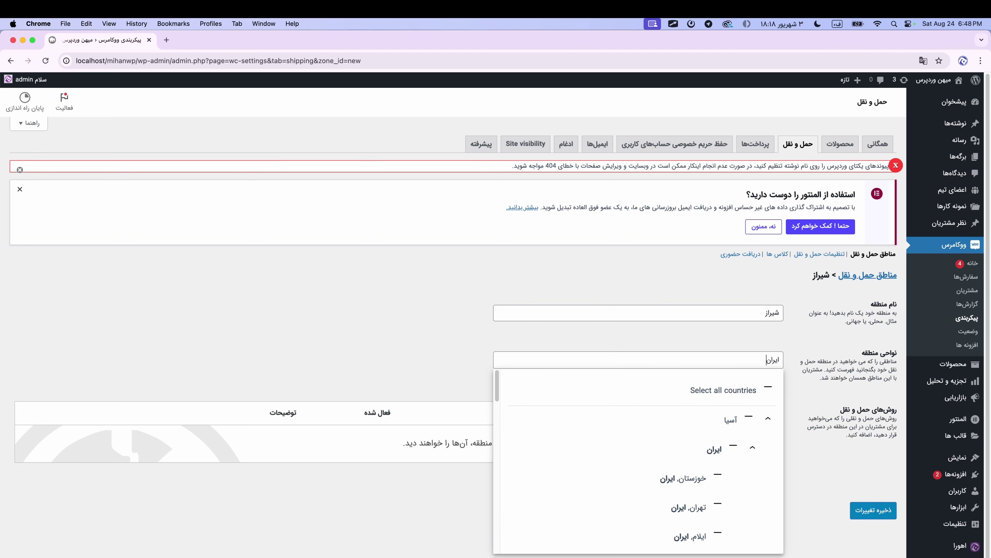
scroll(698, 449, down, 5)
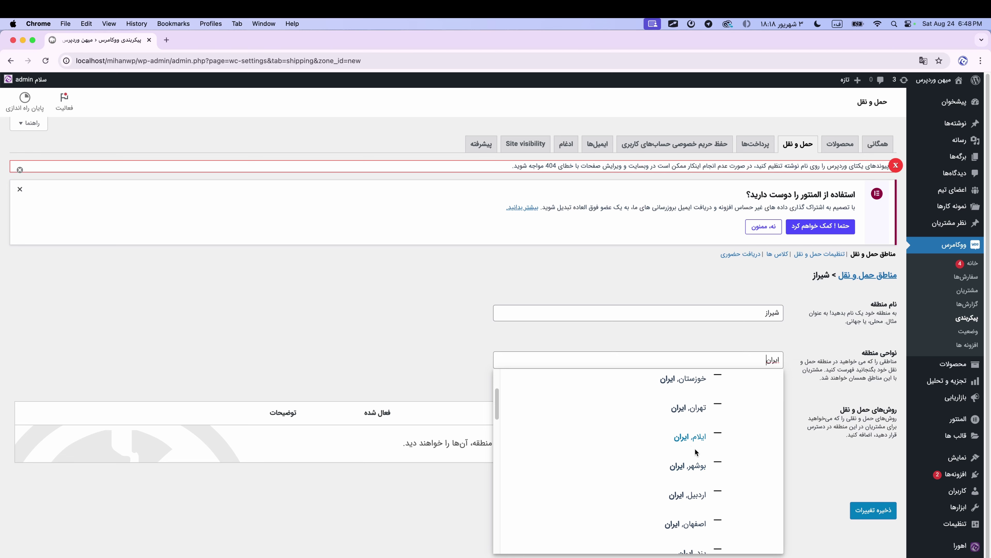
text(شی)
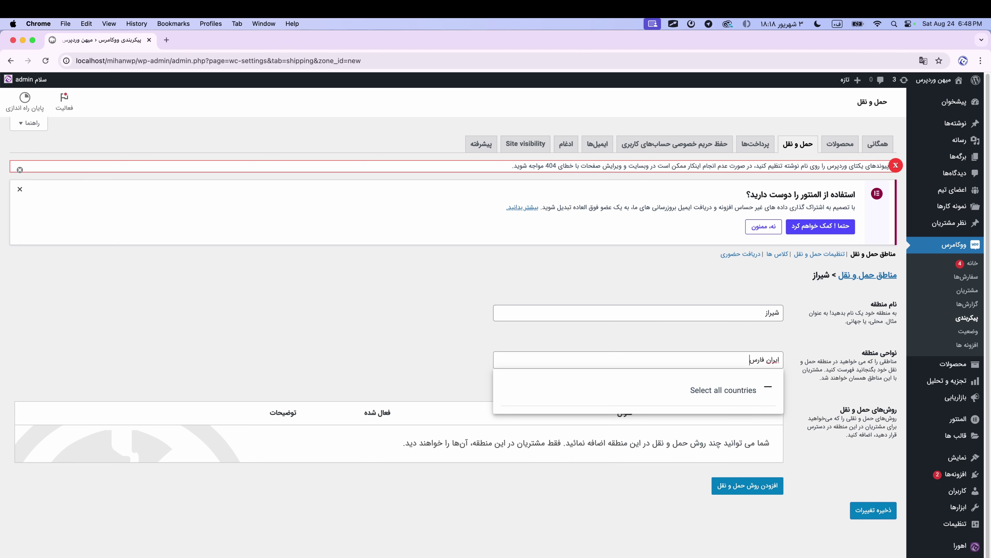
key(BackSpace)
key(BackSpace)
key(BackSpace)
scroll(684, 509, down, 10)
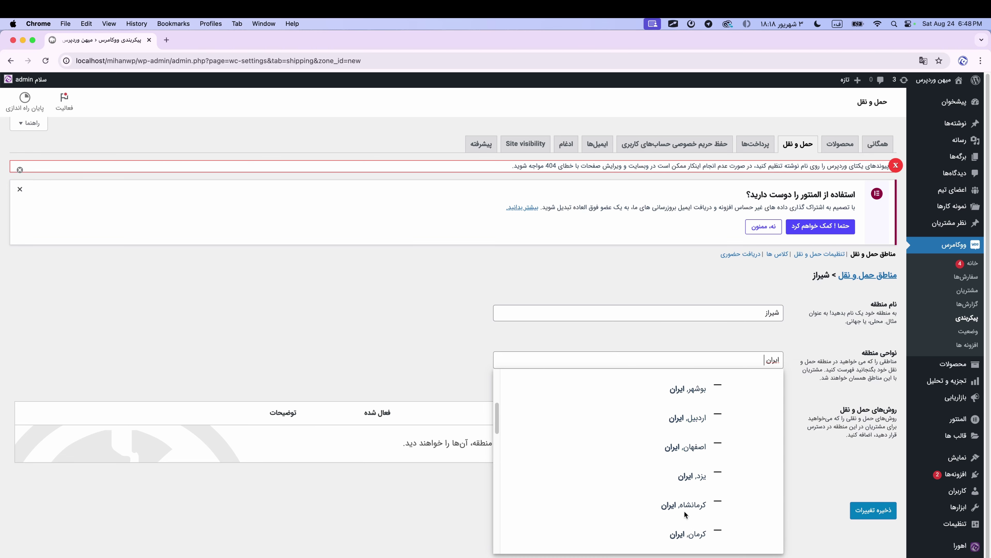
scroll(626, 467, down, 2)
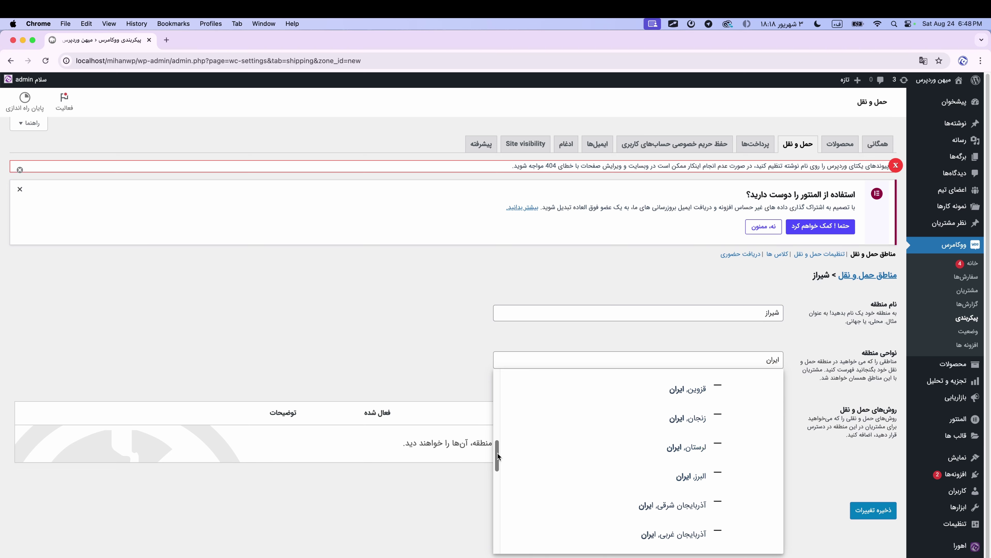
drag(497, 454, 498, 499)
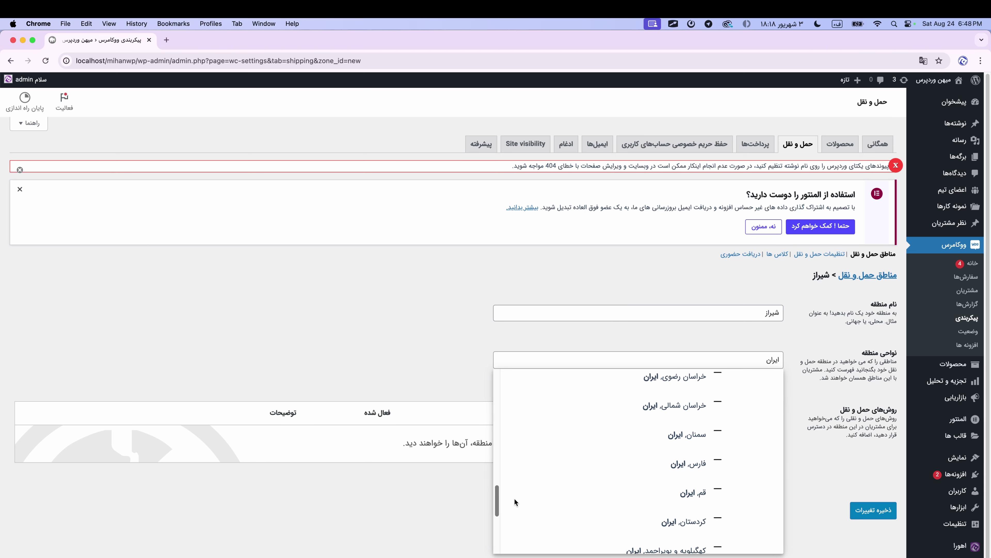
click(666, 470)
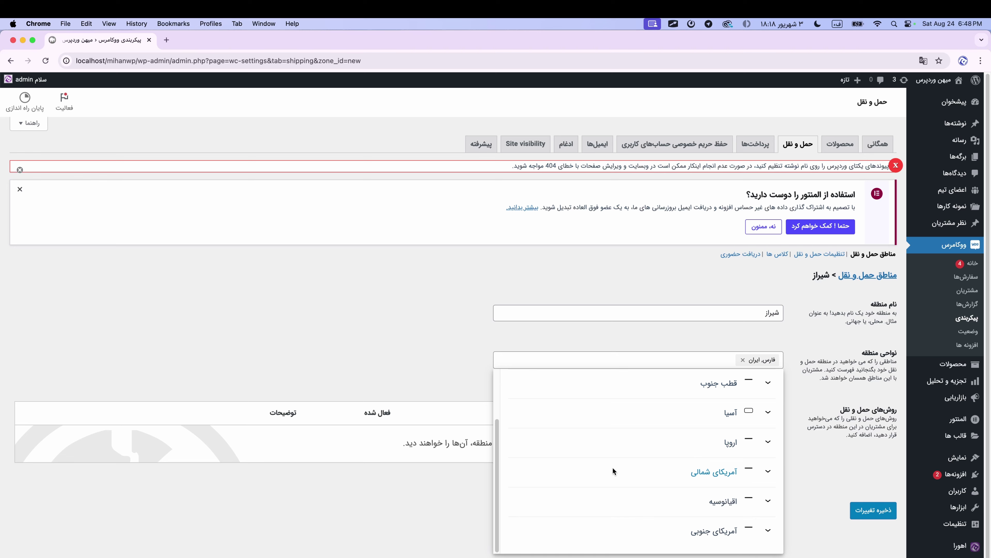
click(775, 336)
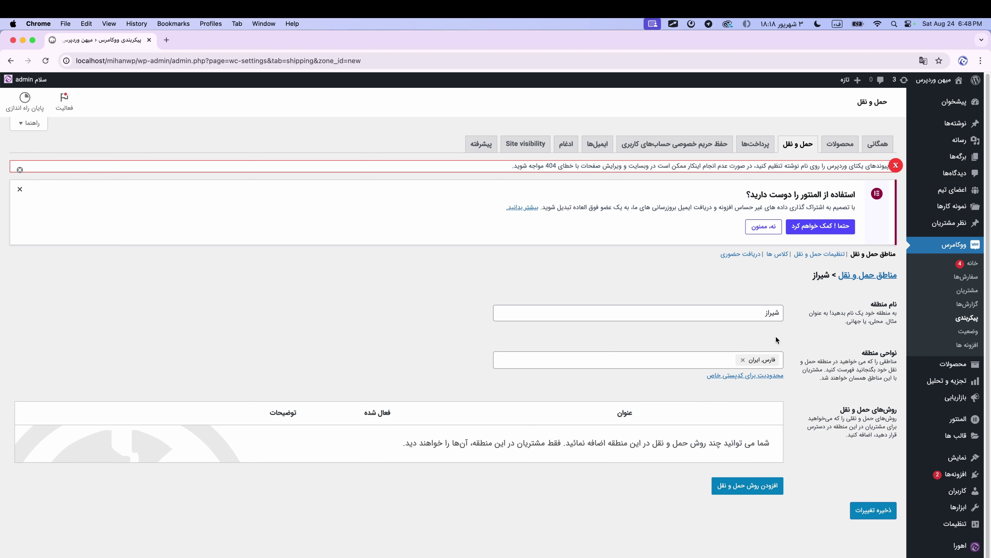
- Rename the shipping zone to استان فارس
double_click(755, 312)
text(استان فارس)
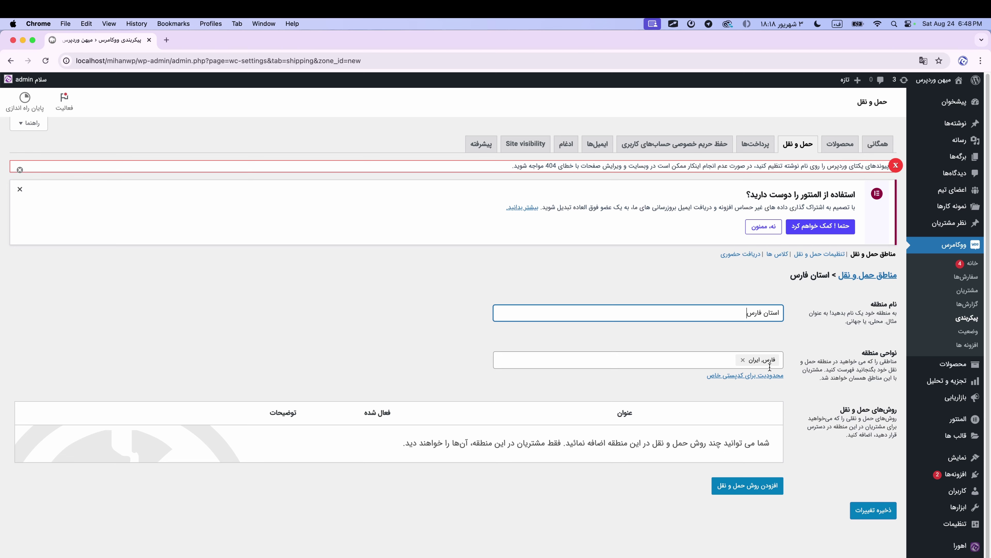
click(786, 388)
- Change the shipping zone's name back to شیراز
click(739, 307)
key(super+a)
text(شیرا)
- Limit the zone to specific postcodes with the wildcard entry 71*
click(763, 376)
click(753, 380)
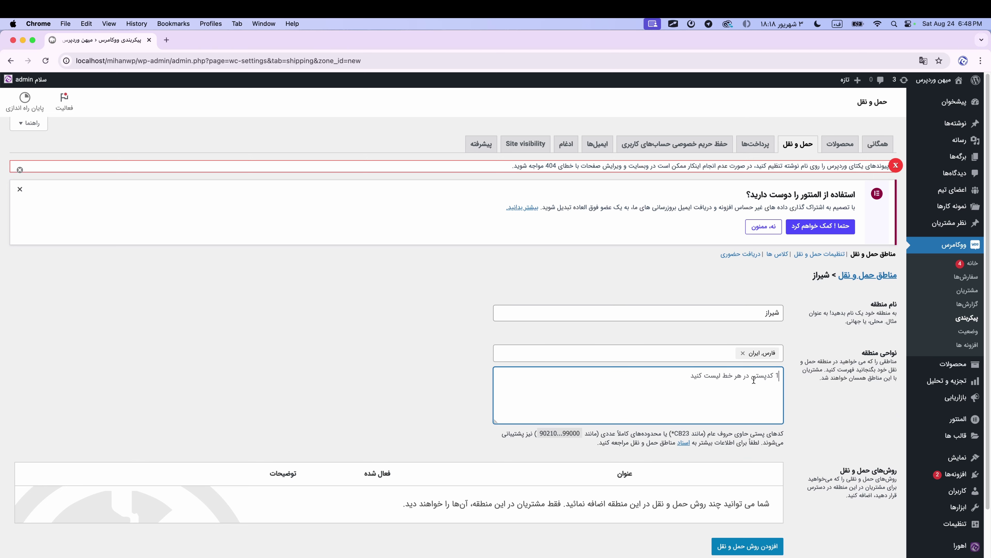
key(ctrl+space)
text(737)
text(1)
text(777)
key(BackSpace)
key(BackSpace)
key(BackSpace)
key(BackSpace)
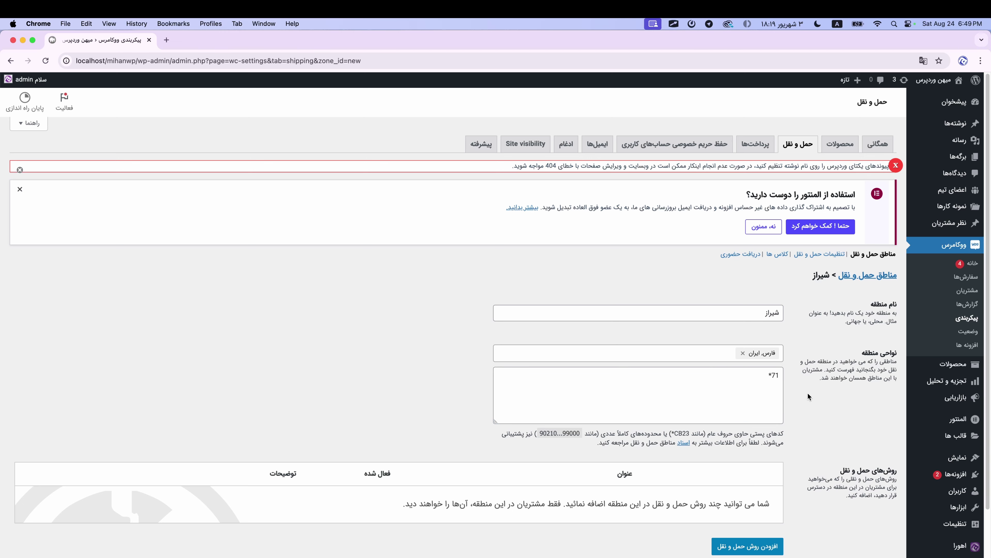
key(super+a)
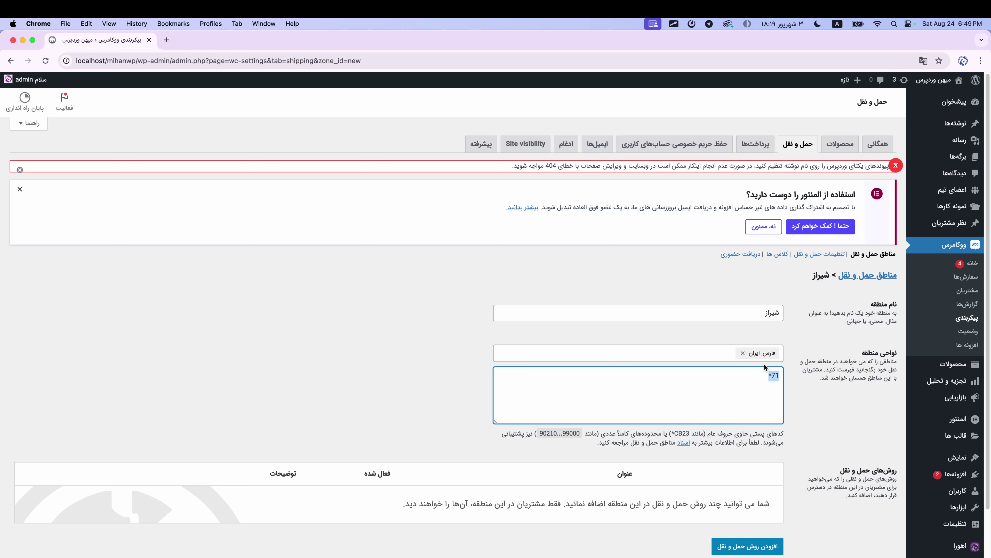
click(802, 319)
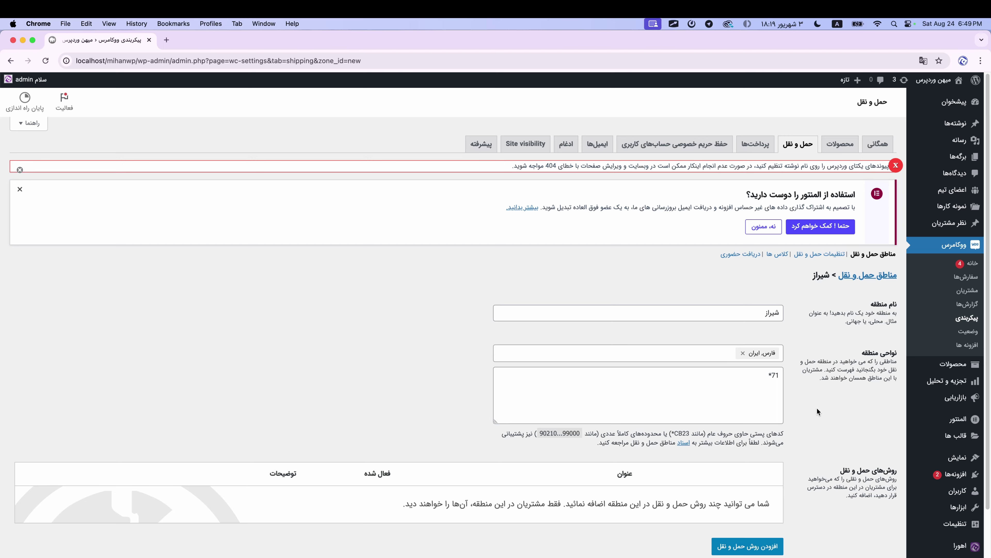
- Rename the shipping zone to تهران
scroll(817, 408, down, 2)
double_click(749, 231)
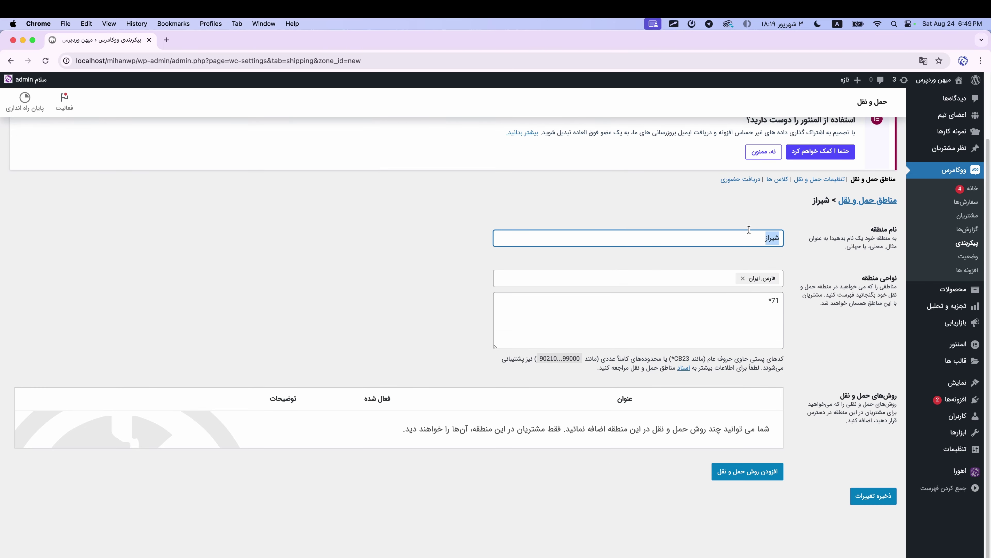
key(BackSpace)
text(jivhk)
key(super+a)
key(ctrl+space)
text(تهران)
- Replace the فارس region with تهران, ایران and select the existing 71* postcode entry
click(742, 278)
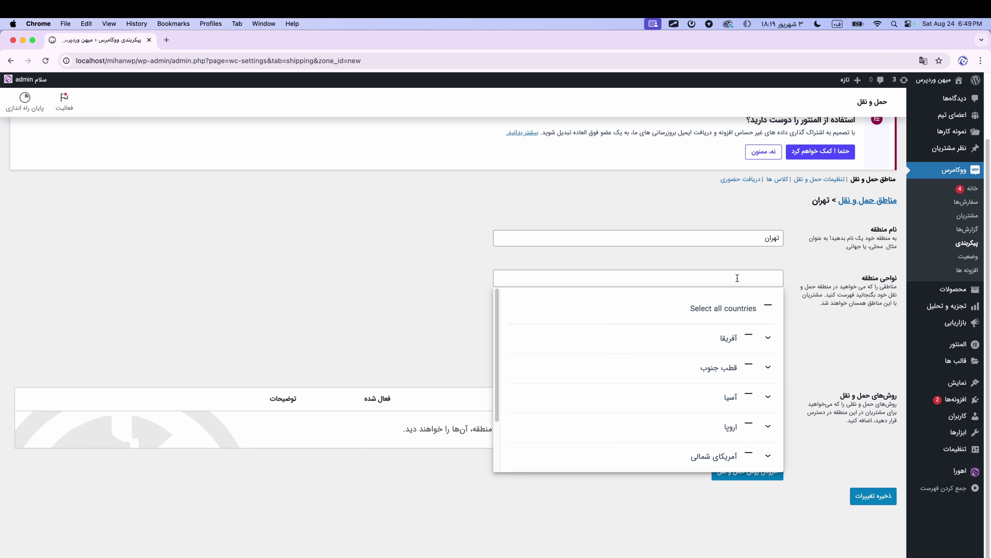
text(تهران)
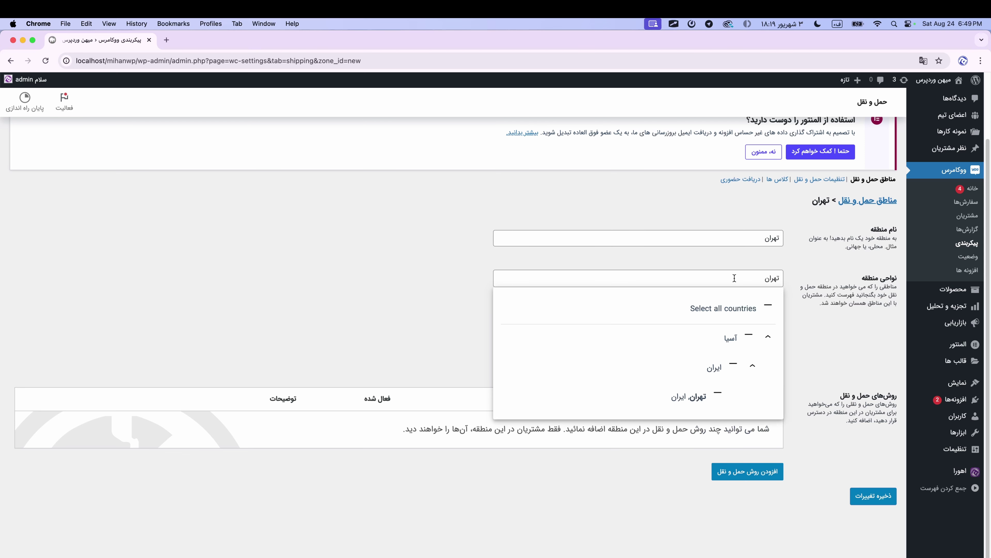
click(640, 393)
click(765, 314)
triple_click(760, 313)
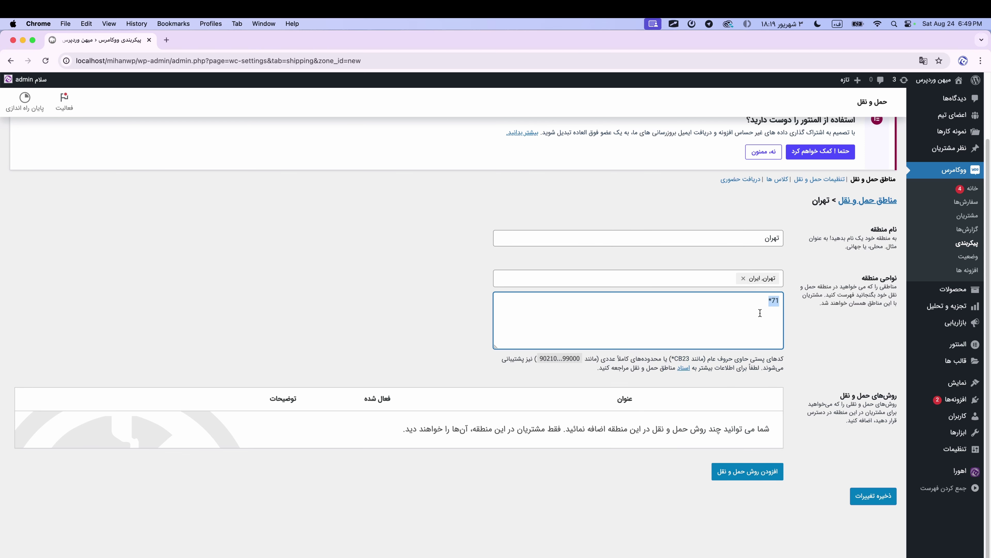
- Search Google in a new tab for "کد پستی تهران با چی شروع میشه" and open the maxsms.co page on Tehran district postcodes
key(super+t)
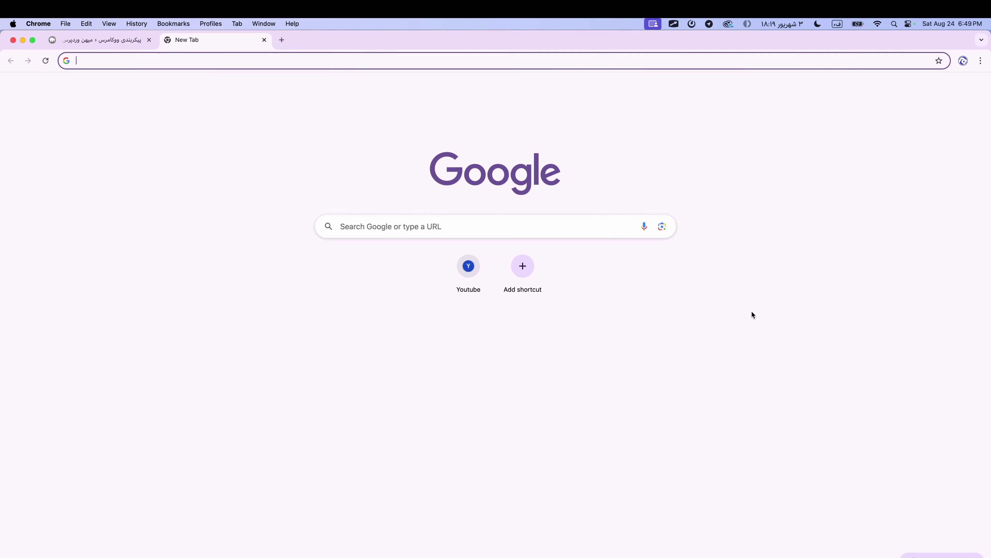
text(کد پس)
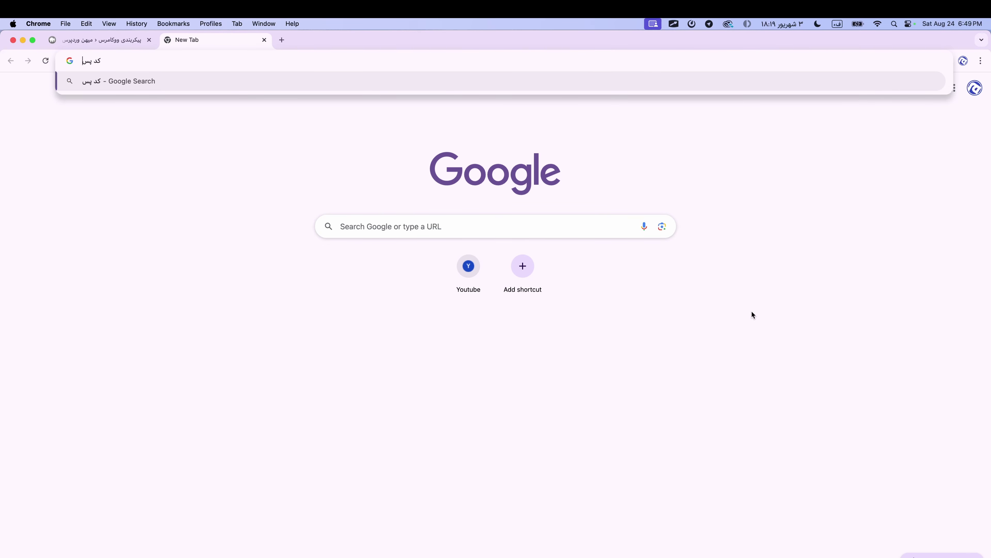
text(تی تهران با چی شروع میشه)
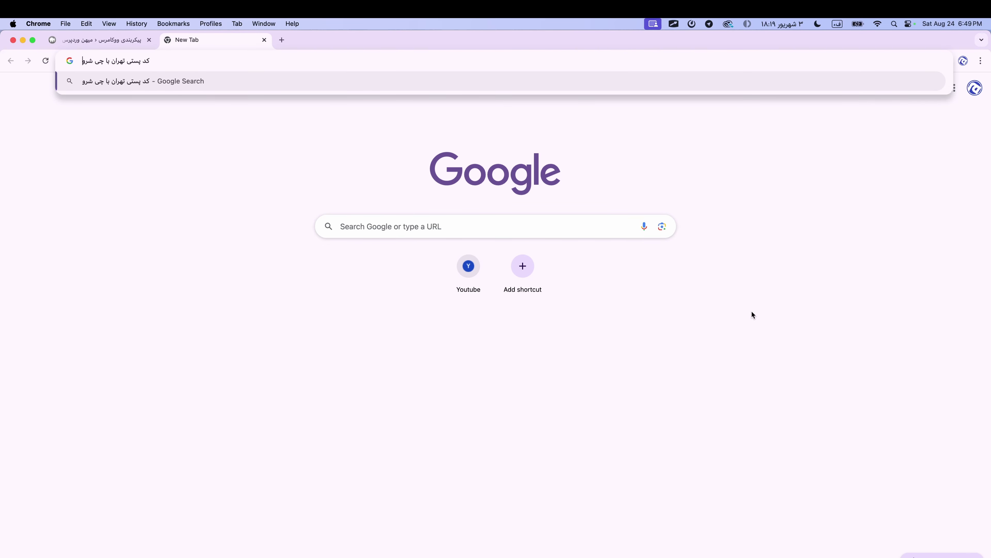
key(Return)
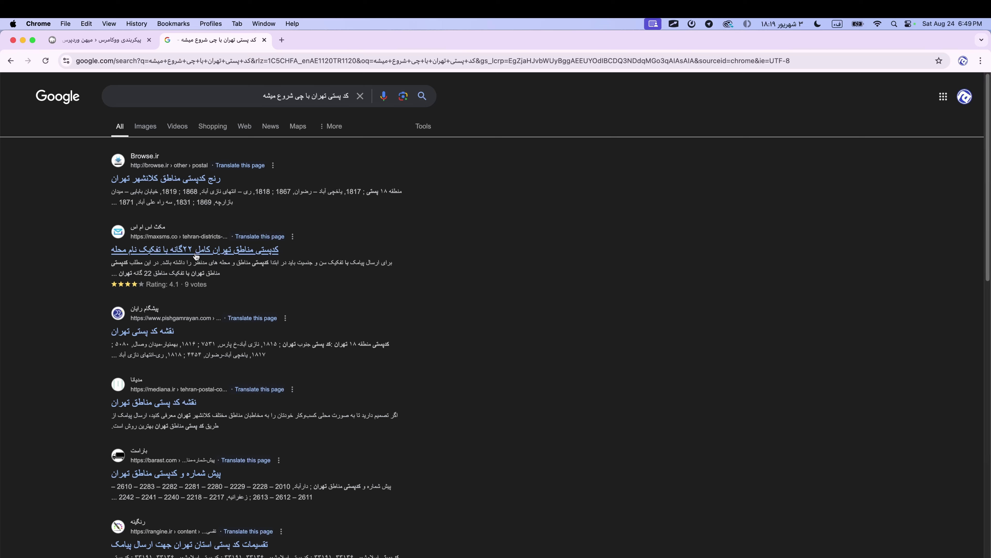
click(172, 252)
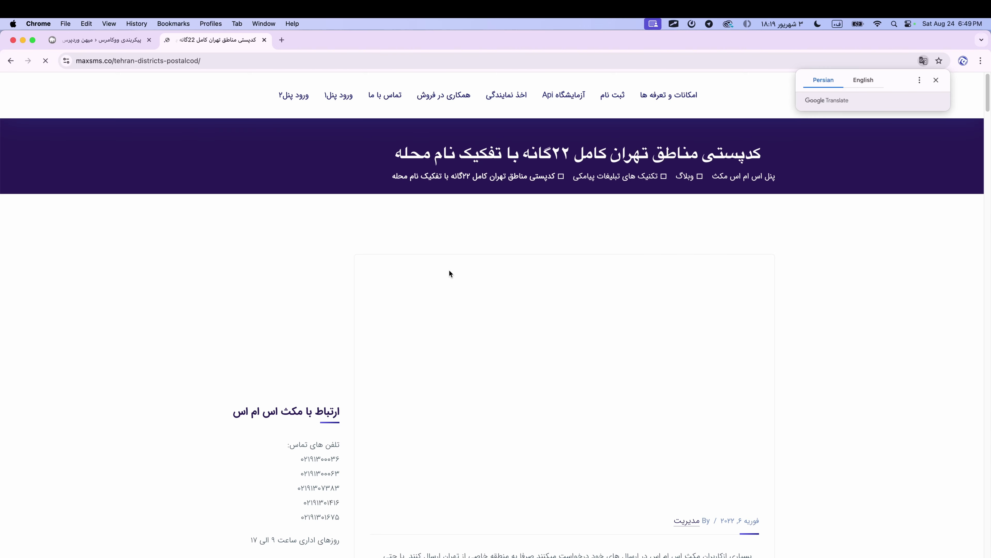
- Examine the maxsms.co tables of Tehran neighbourhoods and postcodes by district, and close the page
scroll(681, 342, down, 10)
scroll(681, 342, down, 3)
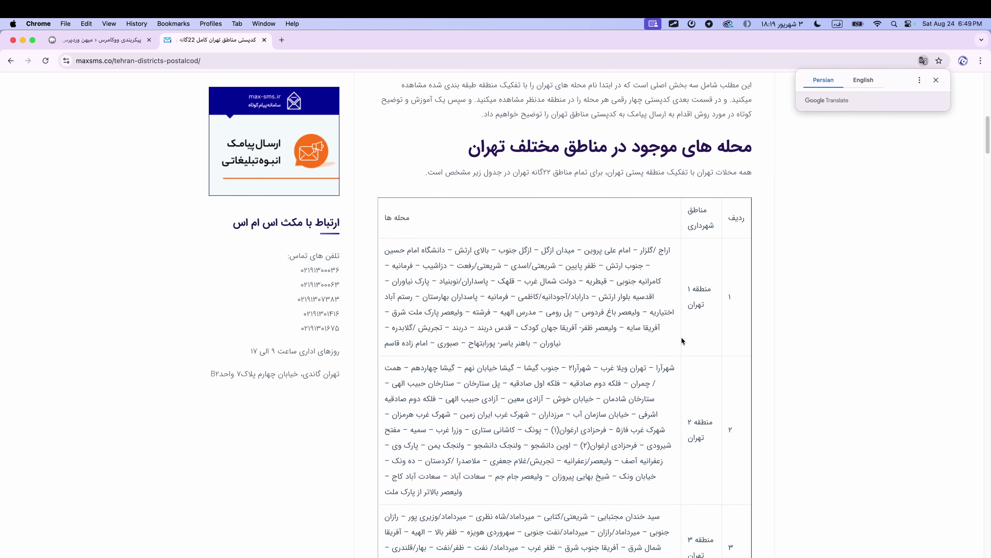
scroll(556, 263, down, 6)
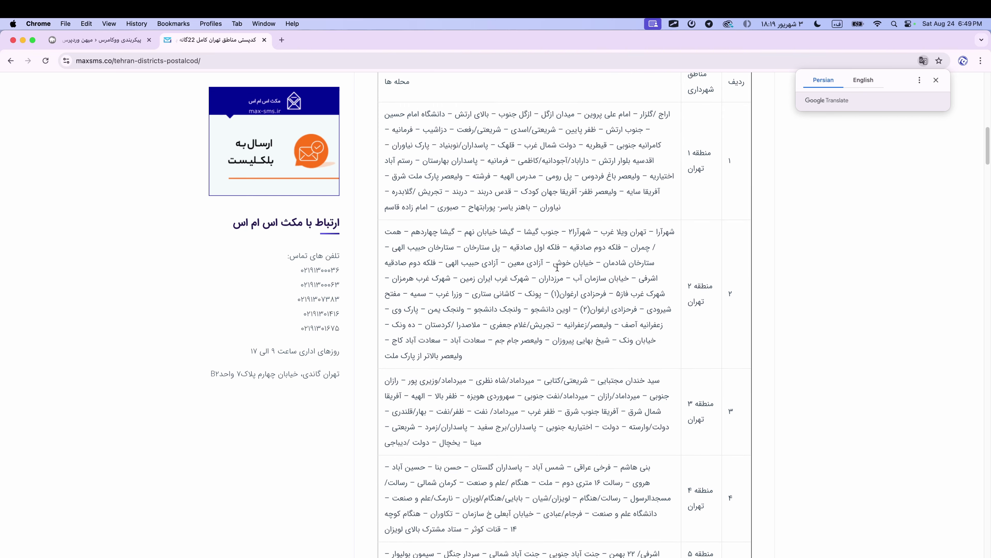
scroll(628, 326, down, 20)
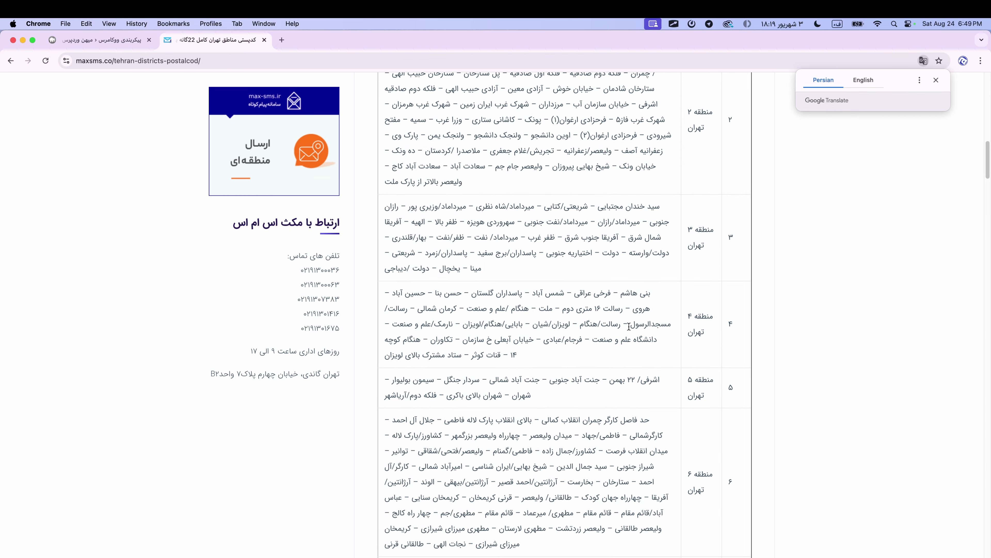
scroll(634, 329, down, 4)
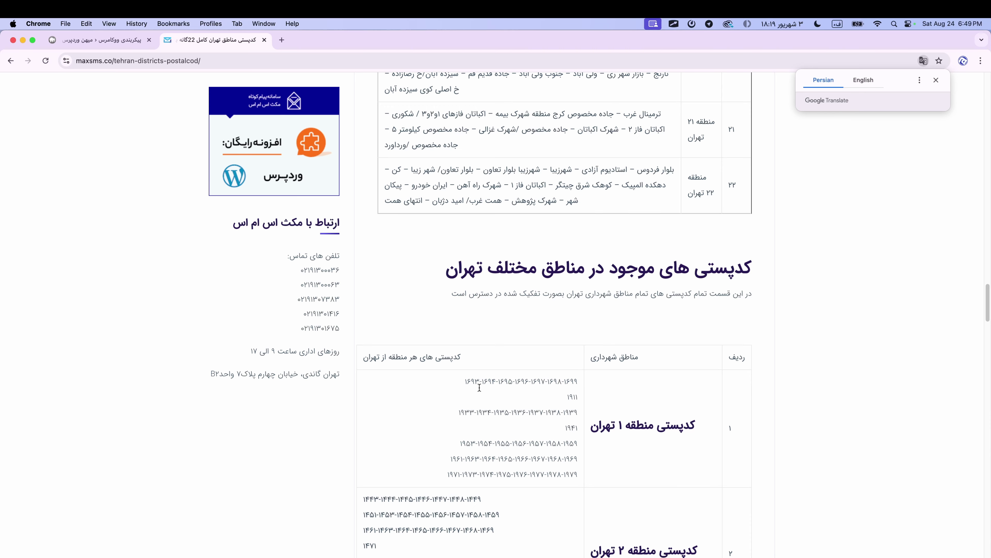
scroll(481, 385, down, 4)
scroll(390, 378, down, 2)
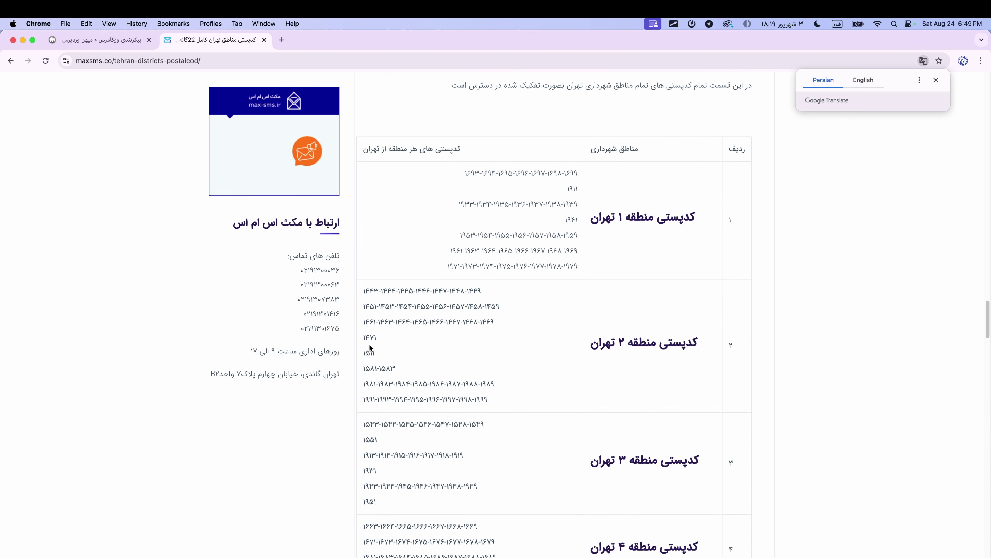
scroll(369, 392, down, 3)
scroll(356, 314, up, 15)
scroll(356, 311, up, 20)
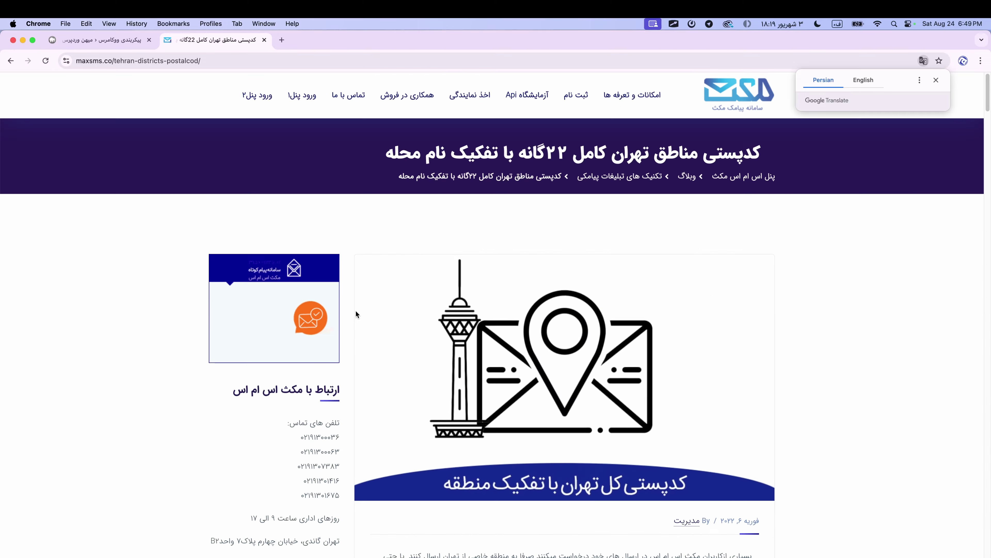
scroll(400, 360, down, 12)
scroll(406, 331, down, 20)
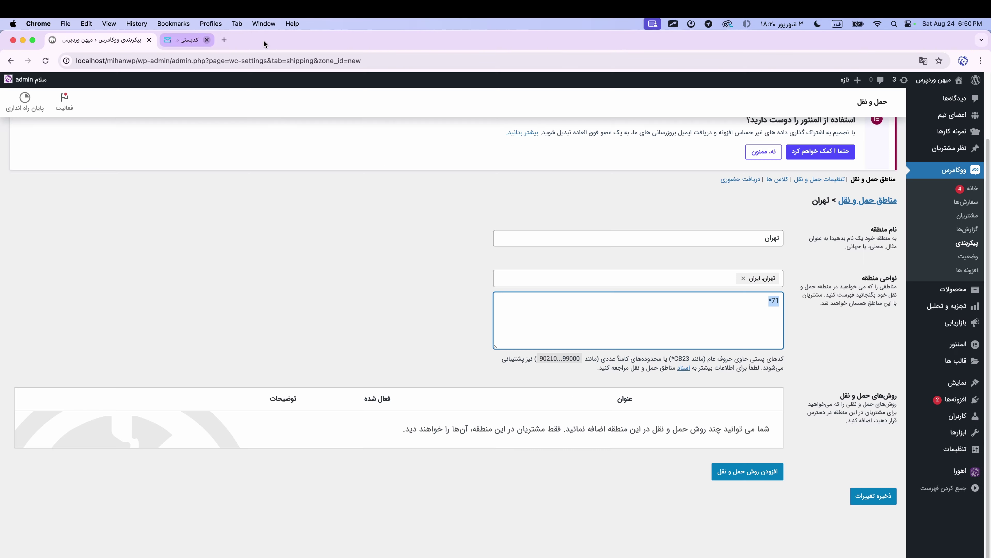
click(264, 39)
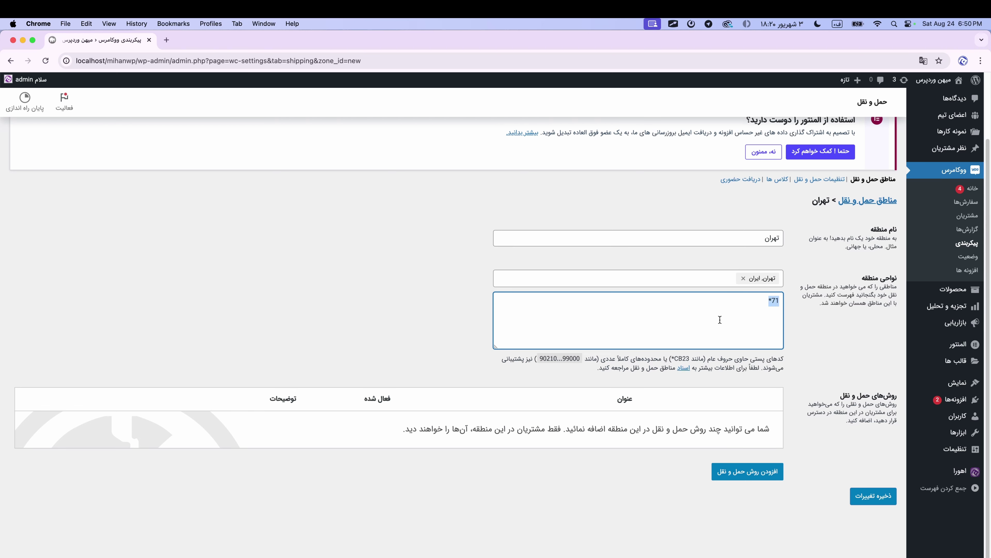
- Add a free shipping method (حمل و نقل رایگان) to the تهران zone with its requirement set to بدون ضرورت
click(834, 321)
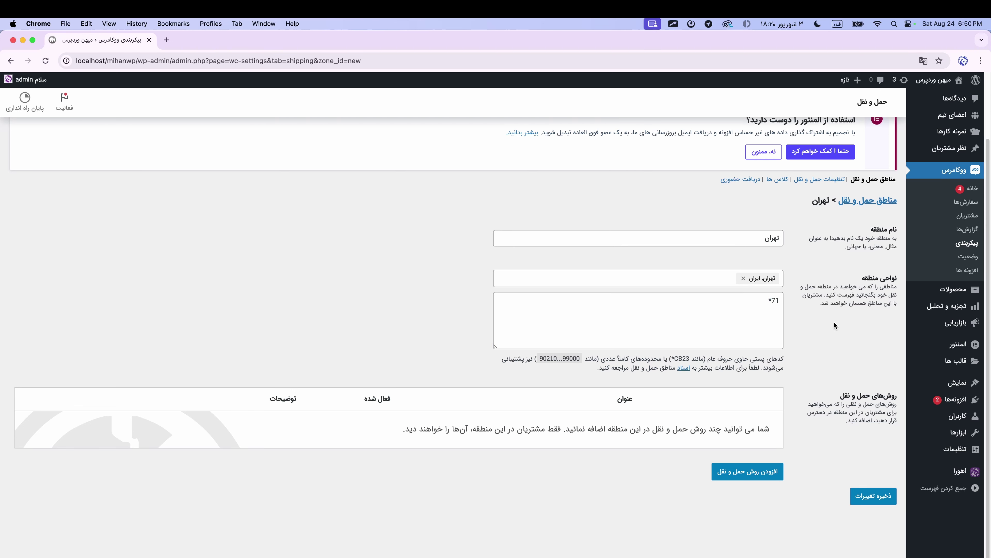
click(748, 473)
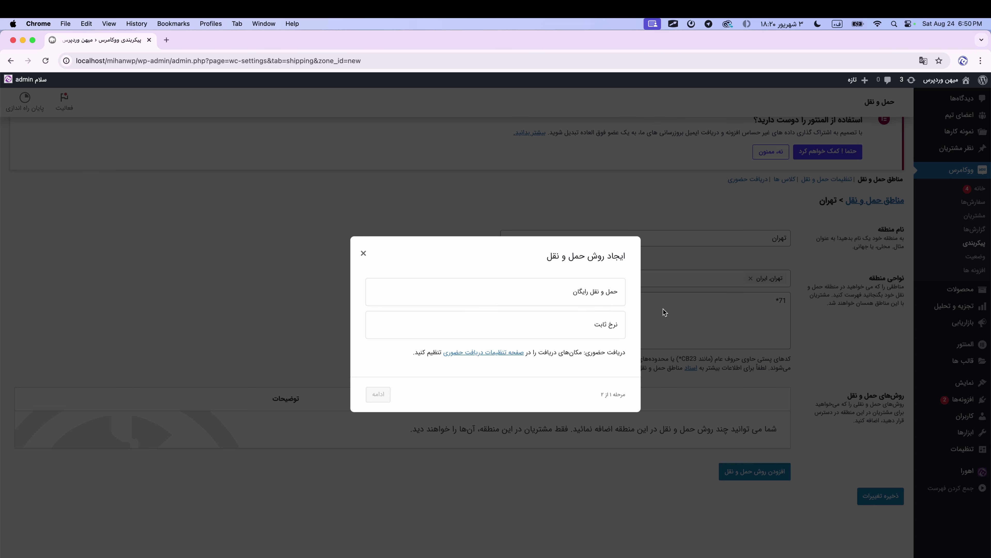
click(516, 298)
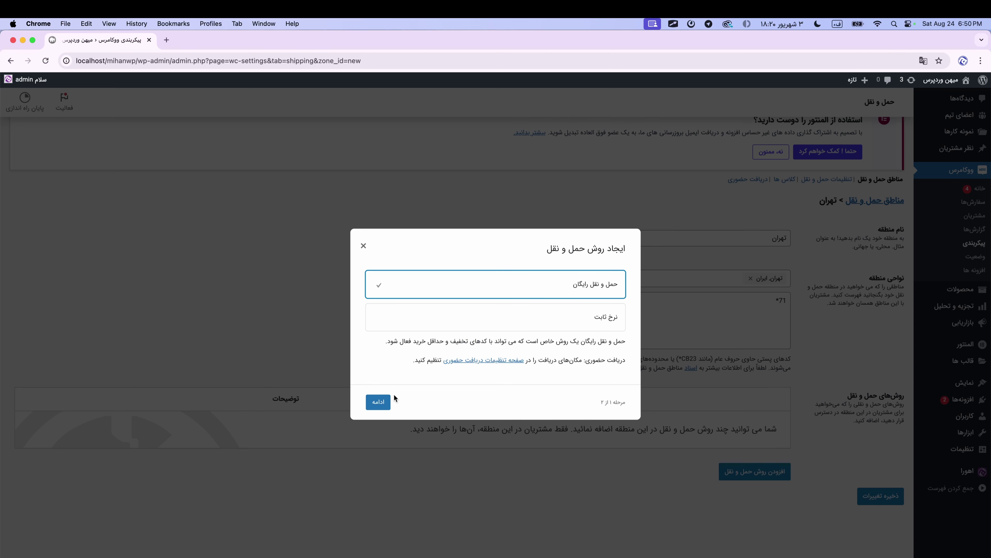
click(374, 403)
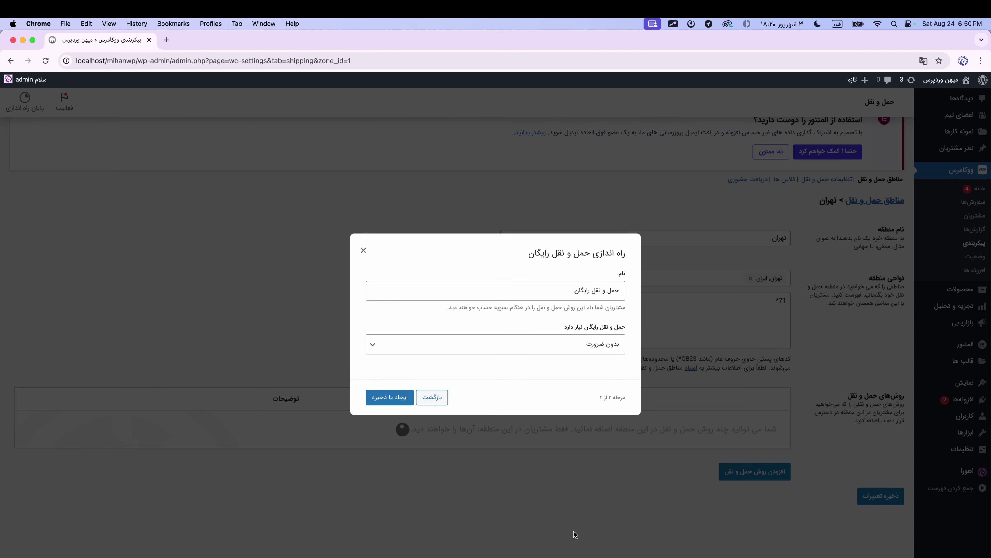
click(567, 343)
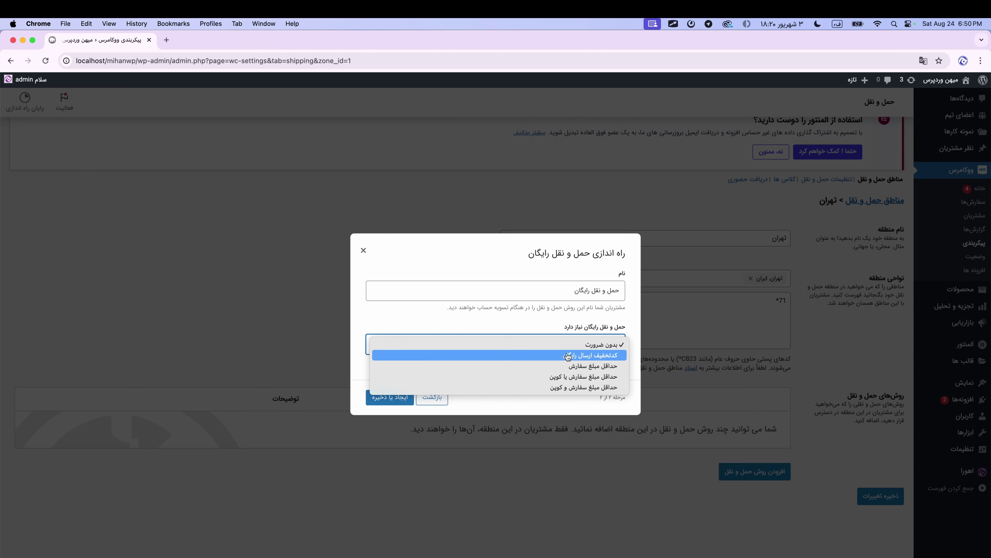
click(572, 356)
click(573, 358)
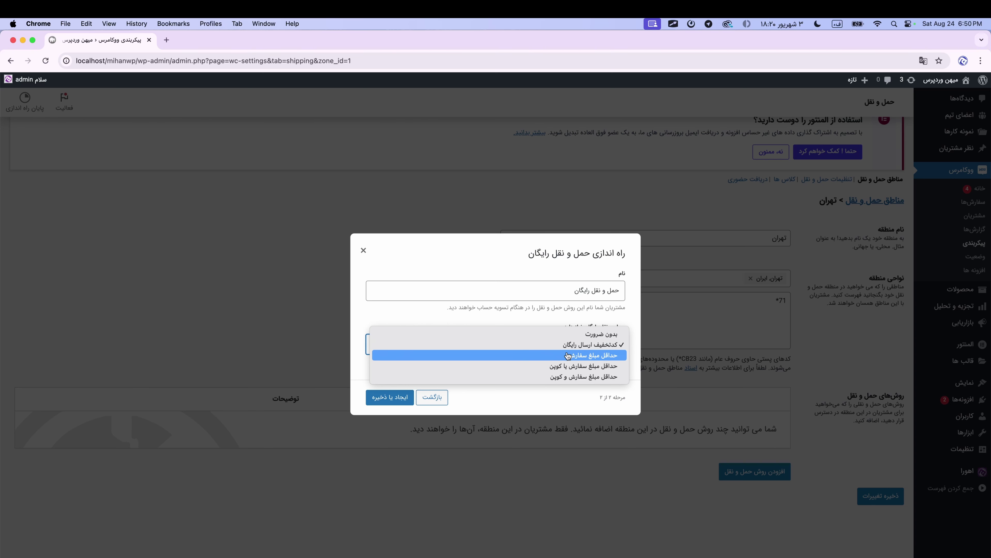
click(593, 334)
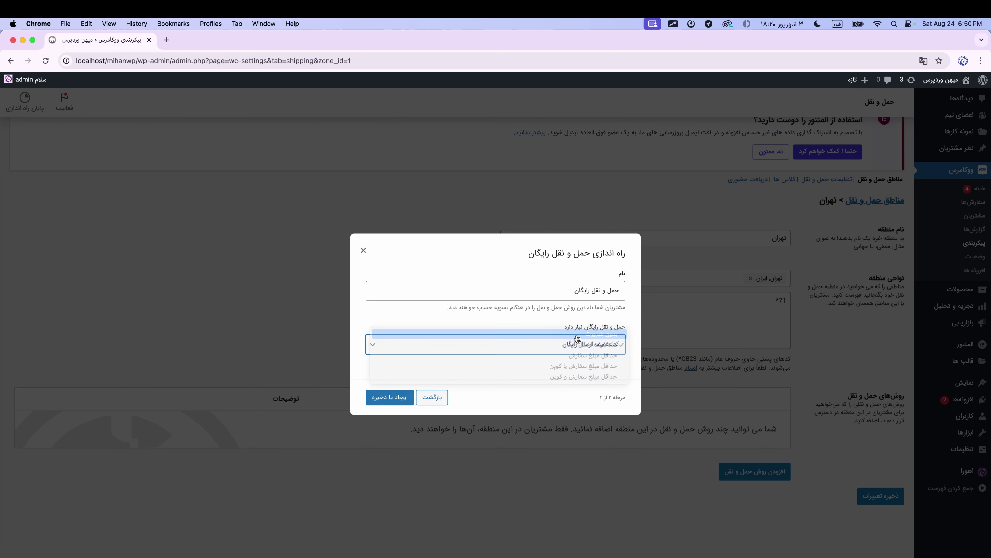
click(390, 397)
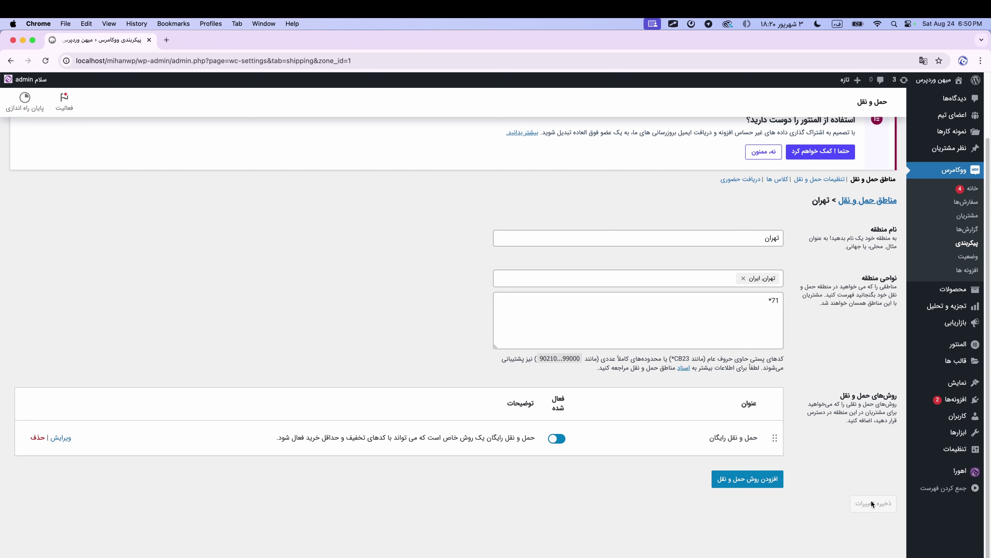
- Return to the shipping zones list and view the settings of the بقیه دنیا zone
scroll(839, 352, up, 3)
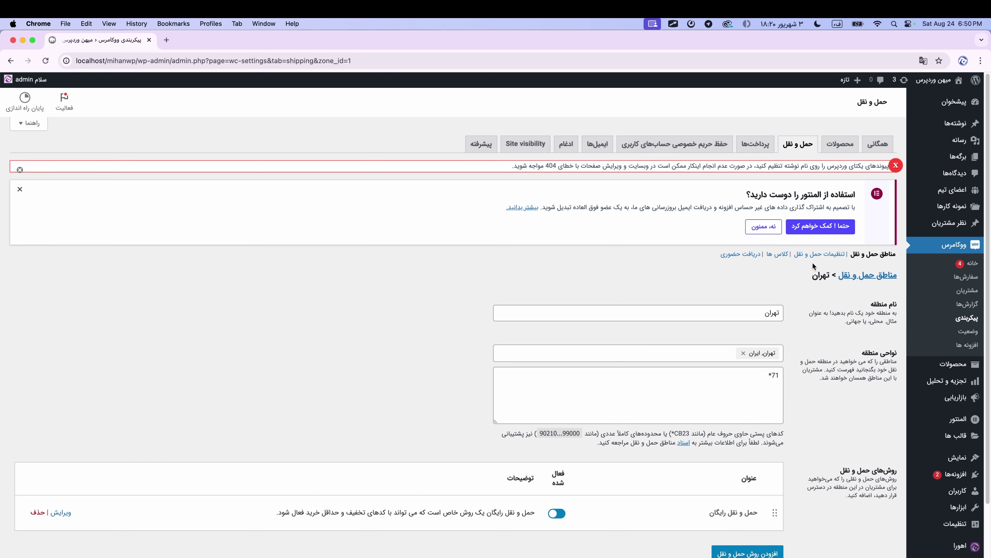
click(857, 276)
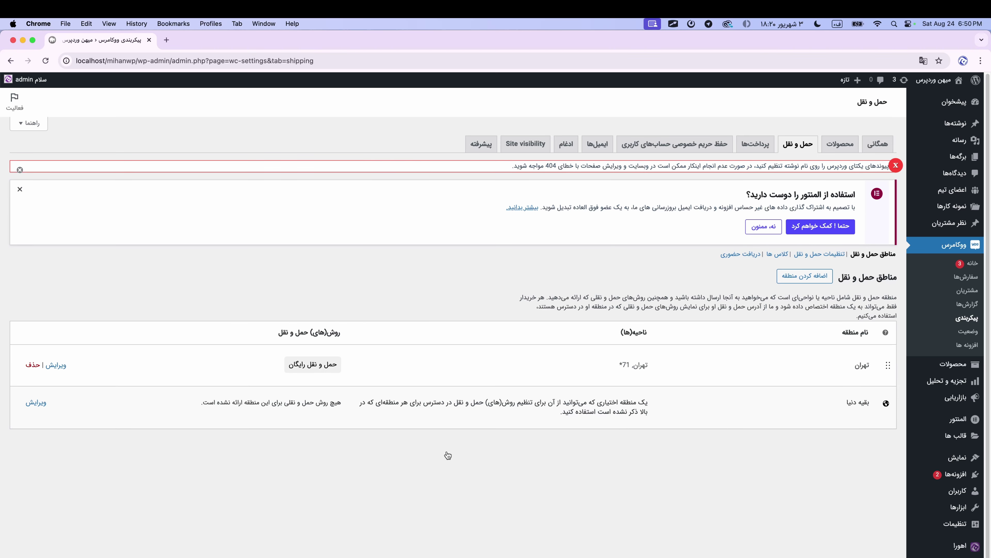
click(37, 403)
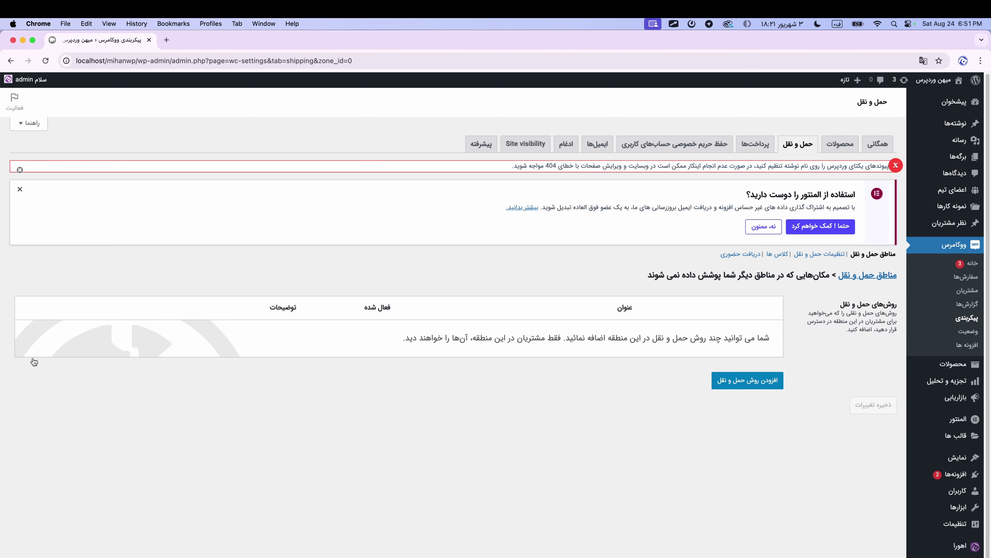
click(11, 61)
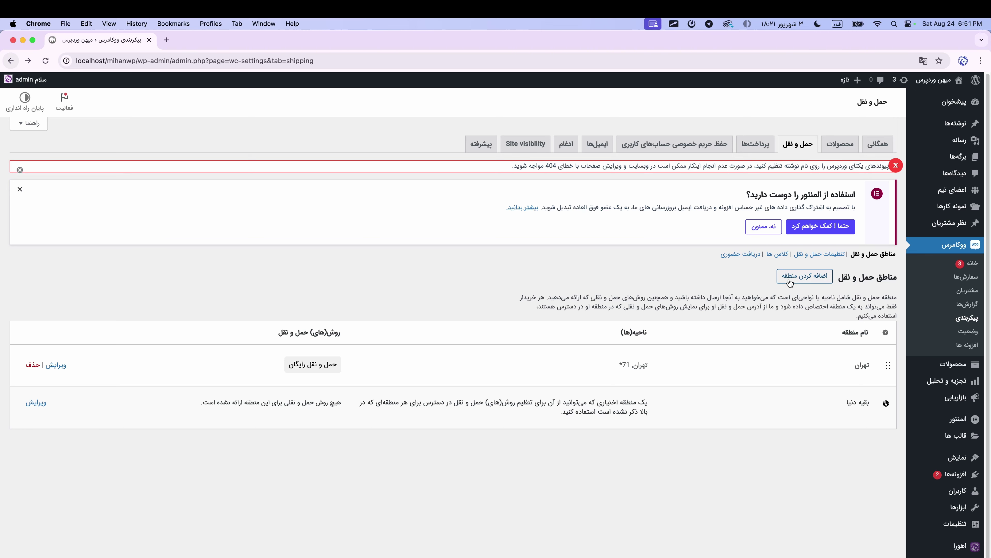
- Create a new shipping zone named زاهدان covering the region سیستان و بلوچستان, ایران
click(790, 282)
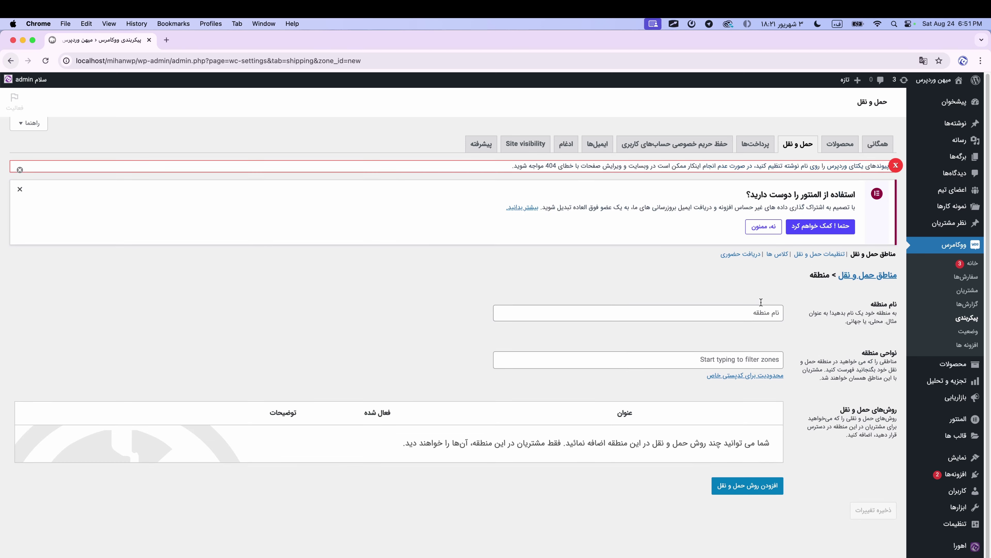
click(761, 312)
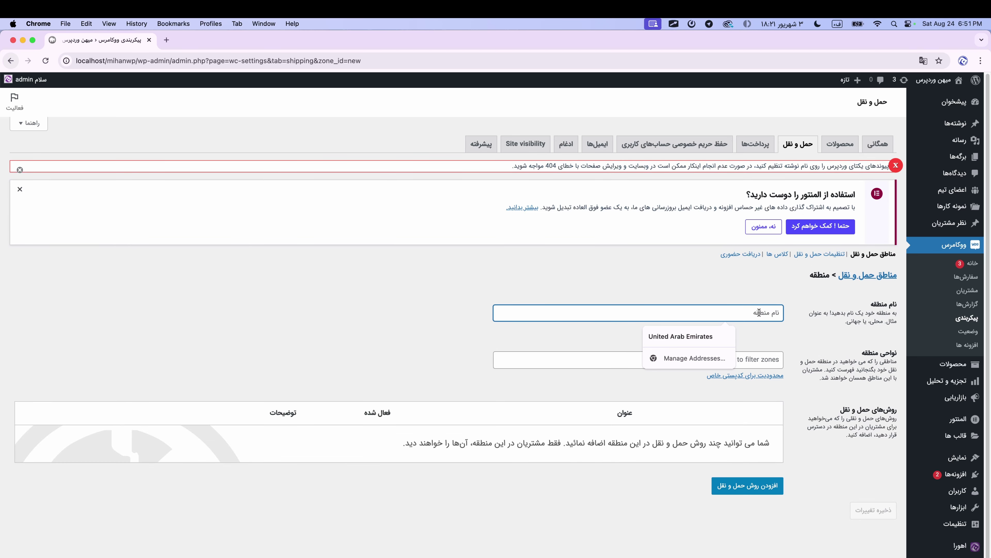
text(زاهدان)
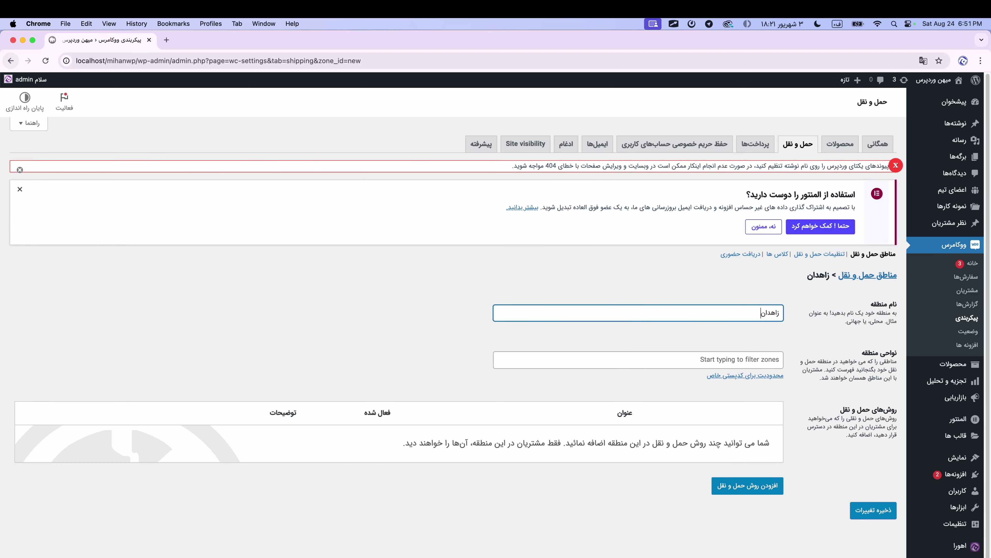
click(748, 367)
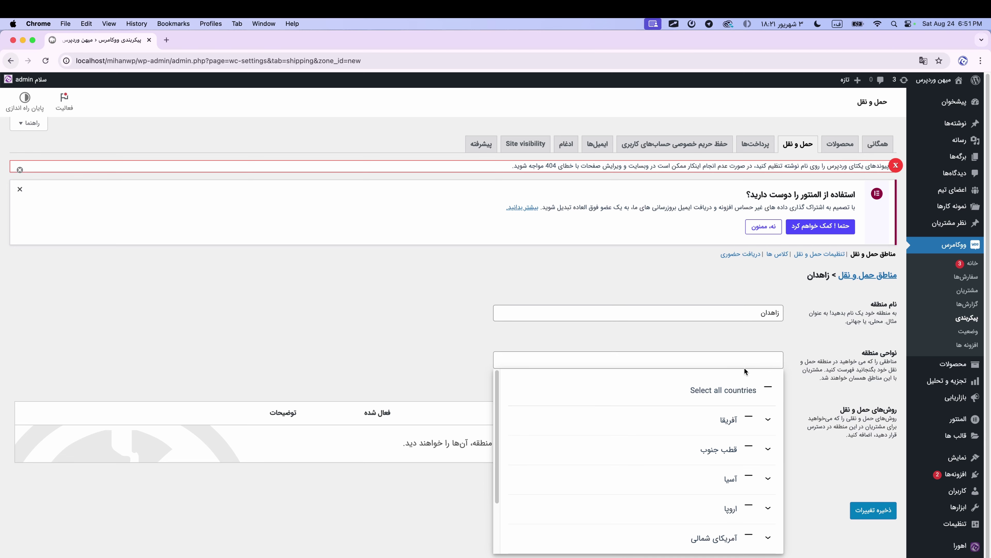
text(سیس)
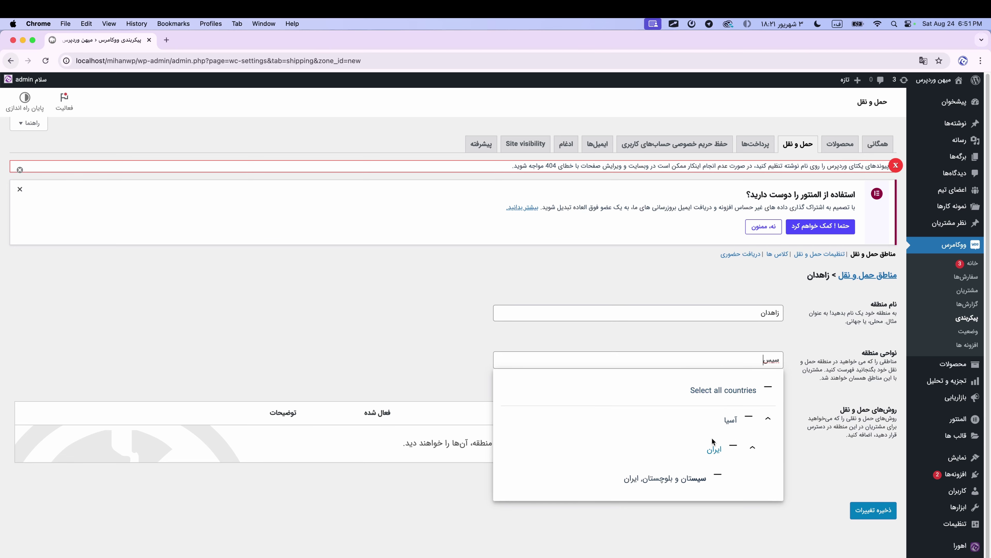
click(672, 478)
click(799, 382)
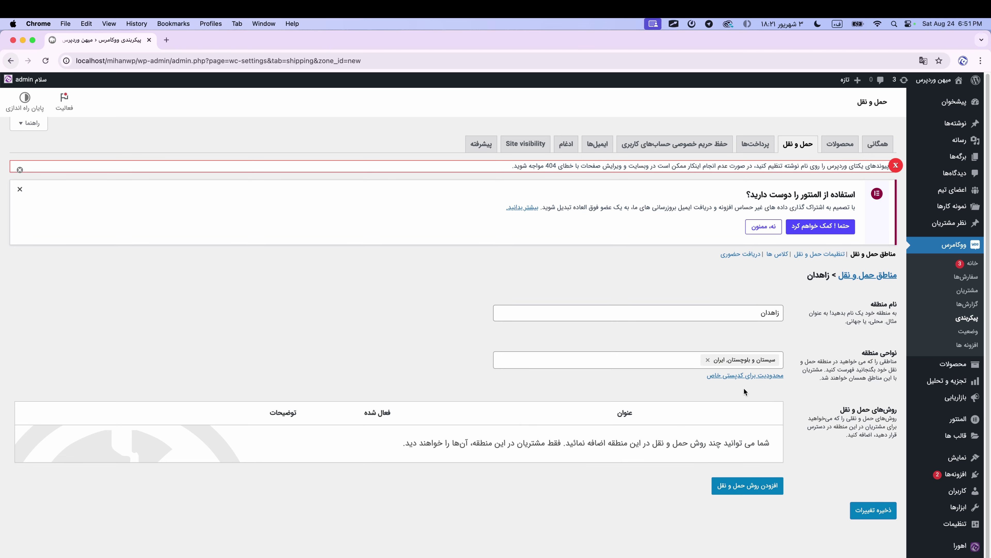
- Limit the زاهدان zone to specific postcodes with the wildcard entry 21*
click(747, 379)
click(736, 393)
key(ctrl+space)
text(21*)
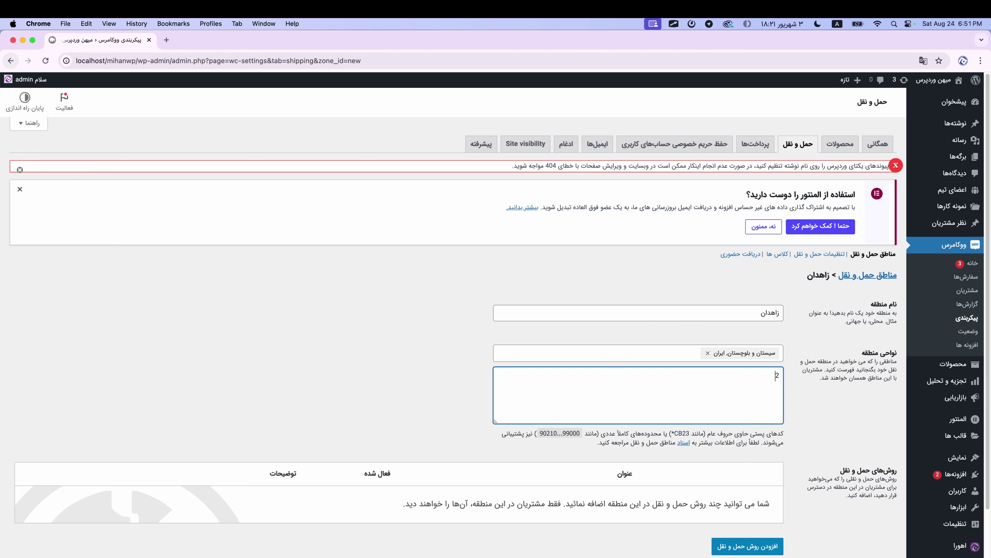
click(812, 410)
- Add a flat rate (نرخ ثابت) shipping method to the زاهدان zone and continue to its setup
scroll(597, 455, down, 1)
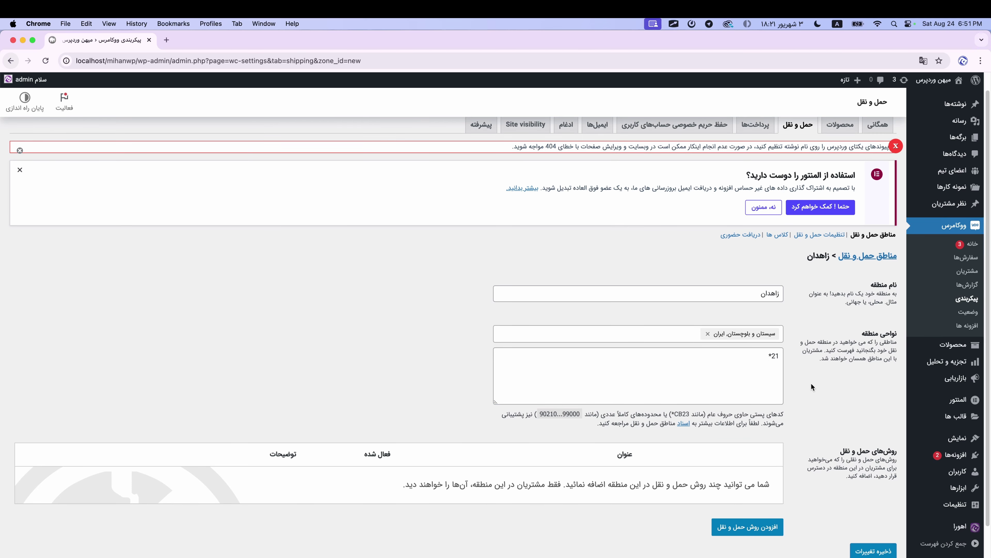
scroll(775, 412, down, 3)
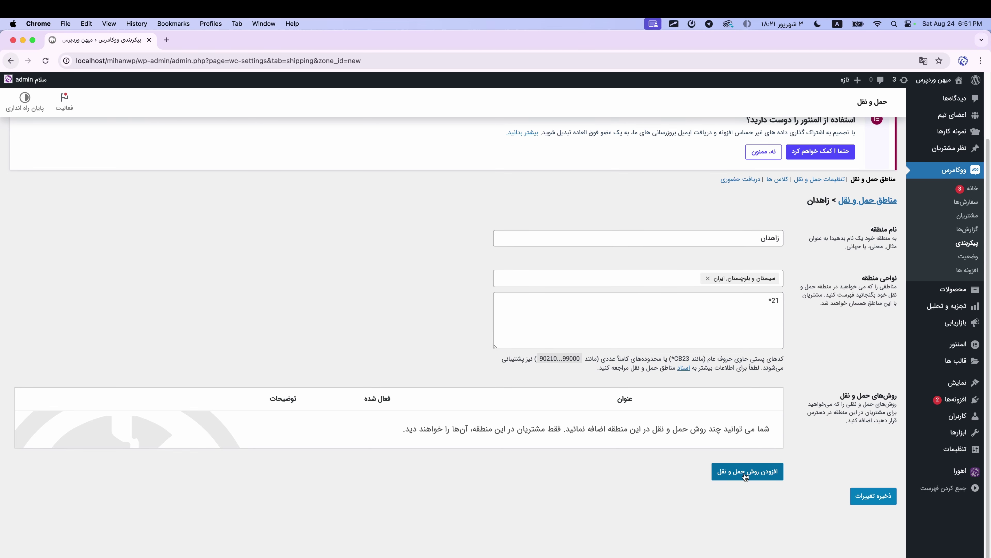
click(745, 472)
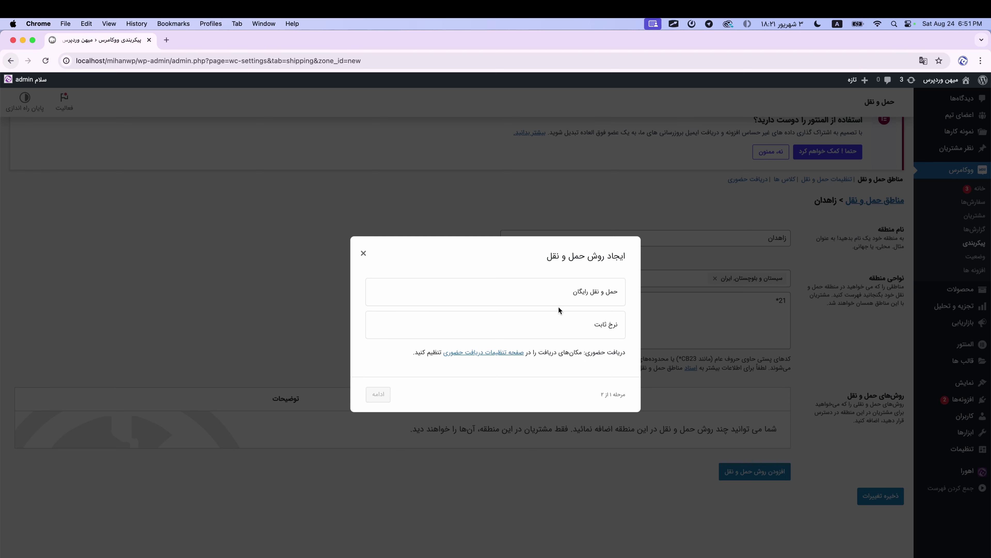
click(562, 332)
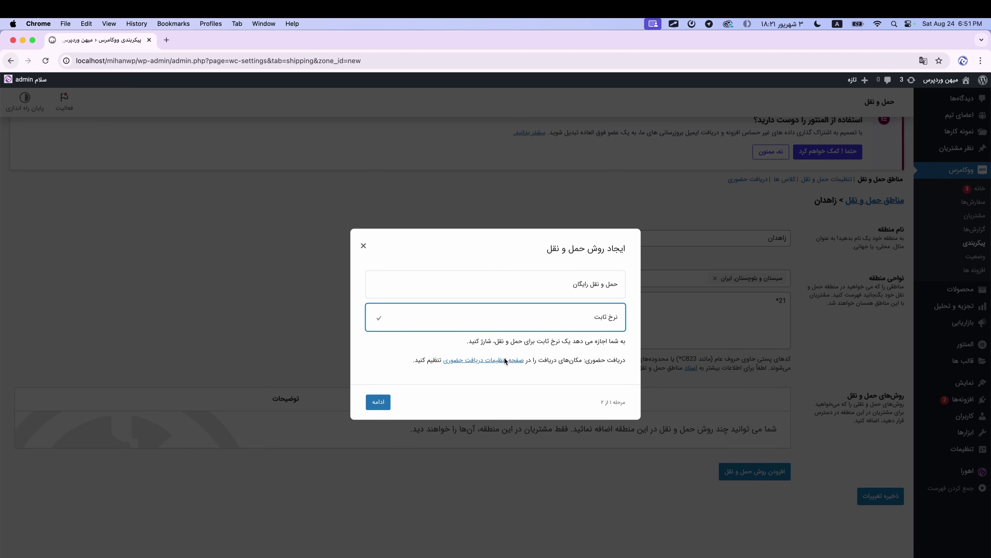
click(381, 401)
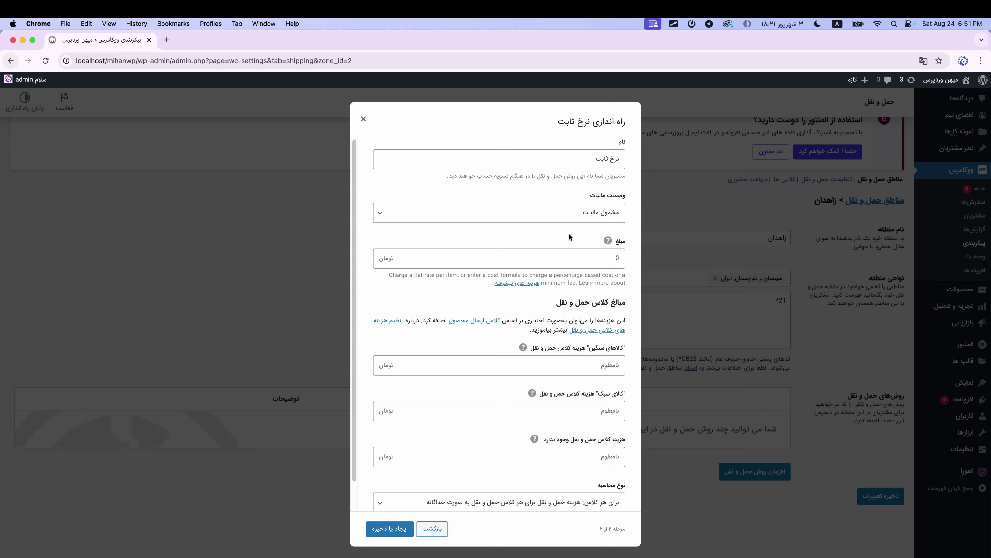
- Name the flat rate method ارسال با تیپاکس and choose its tax status
click(598, 155)
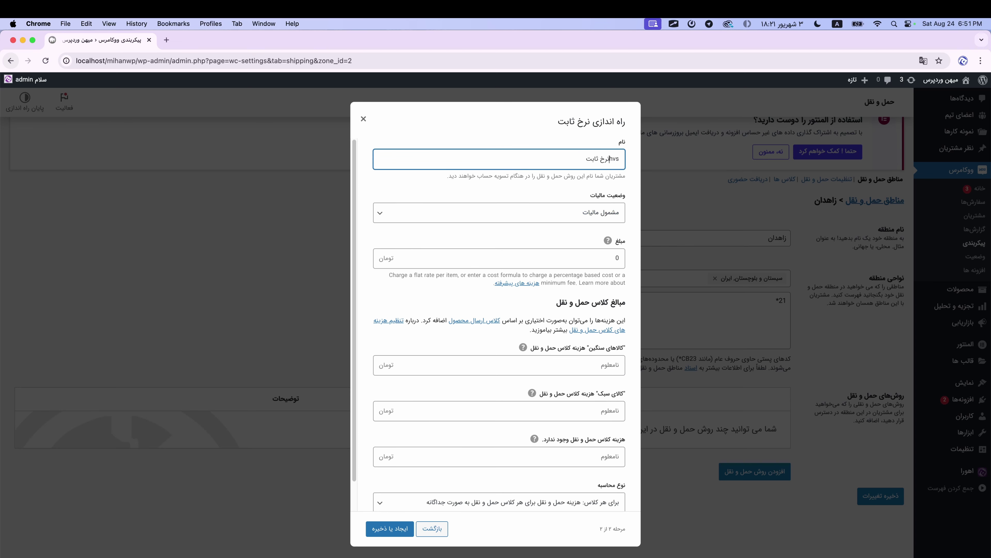
triple_click(593, 159)
key(ctrl+space)
text(ارسال با تیپاکس)
click(597, 212)
click(596, 212)
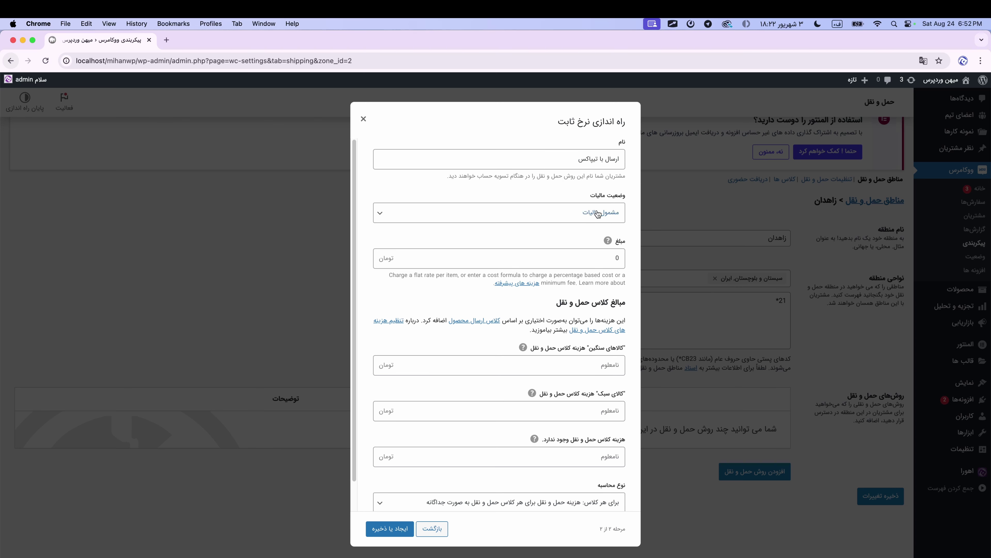
click(590, 214)
click(593, 231)
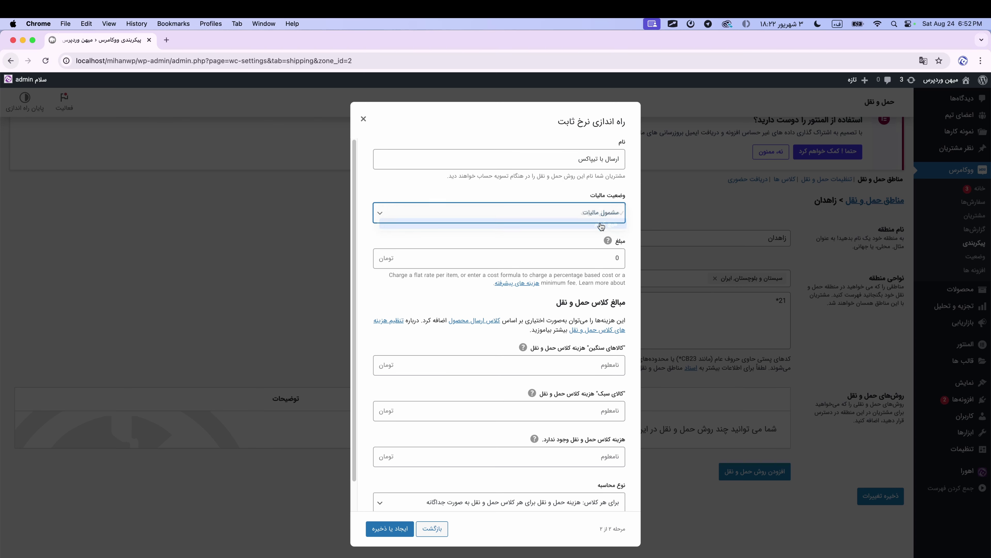
- Set the base cost of the ارسال با تیپاکس flat rate to 10000 تومان
double_click(580, 254)
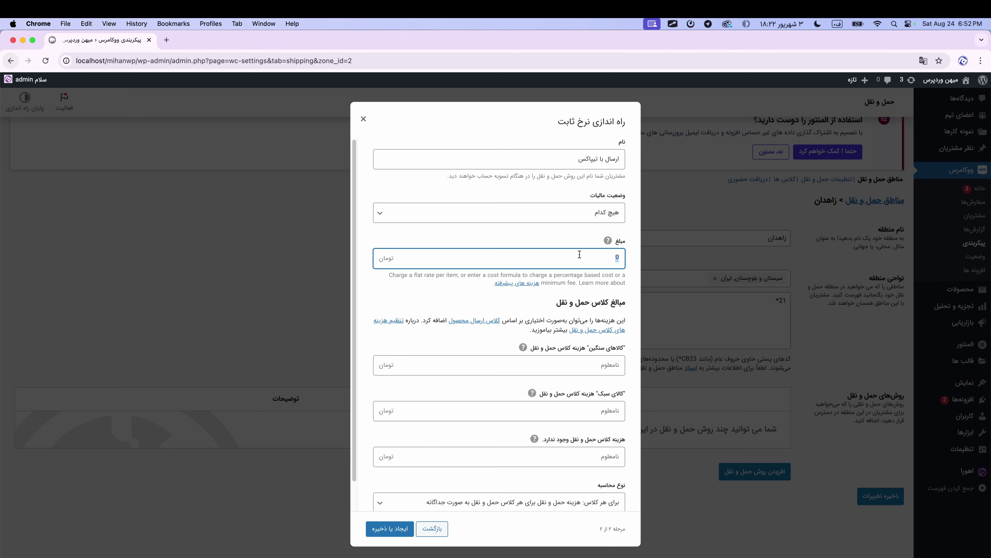
text(100)
key(ctrl+space)
text(00)
- Enter shipping class costs of 1000000 for heavy goods (کالاهای سنگین), 500000 for light goods (کالای سبک), and 300000 for no shipping class
click(565, 358)
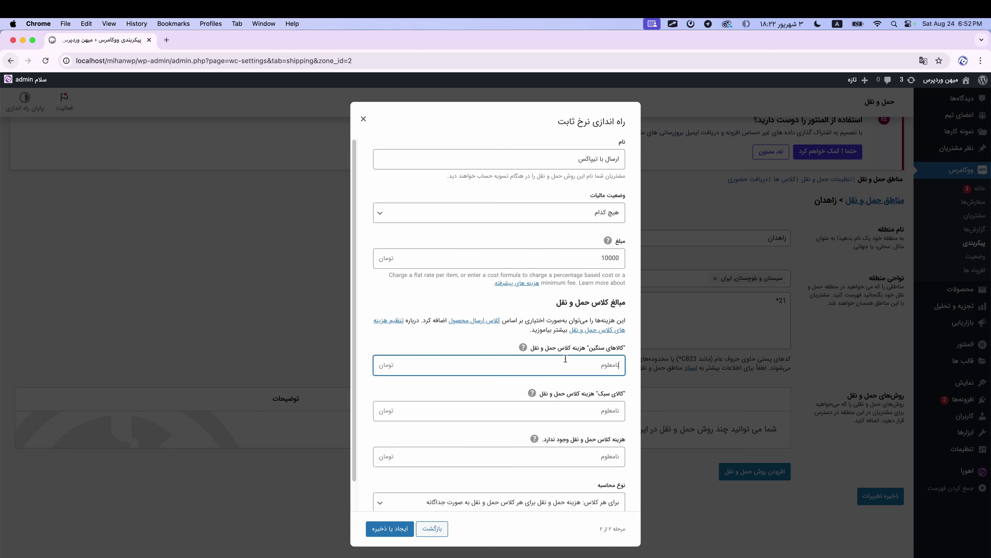
text(1000000)
click(577, 412)
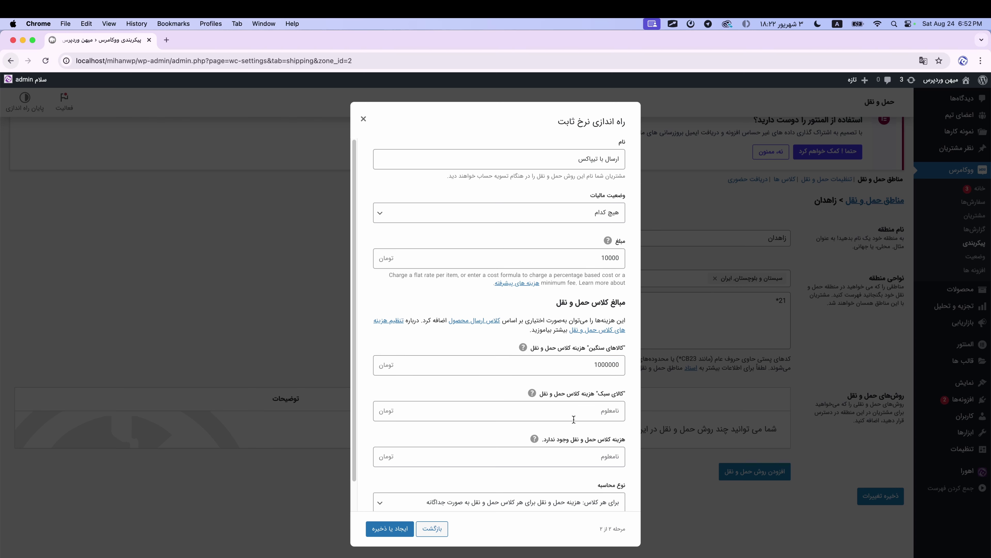
text(500000)
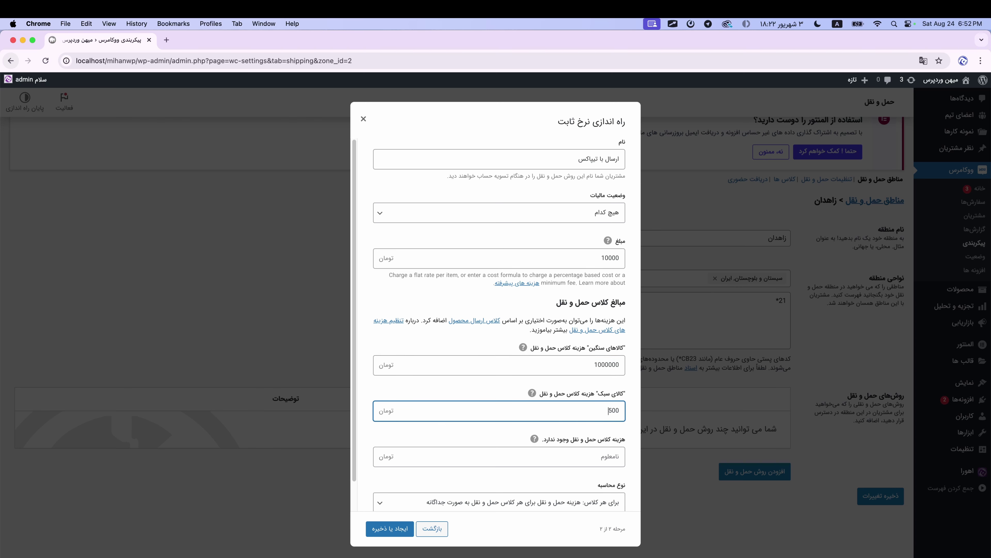
click(565, 460)
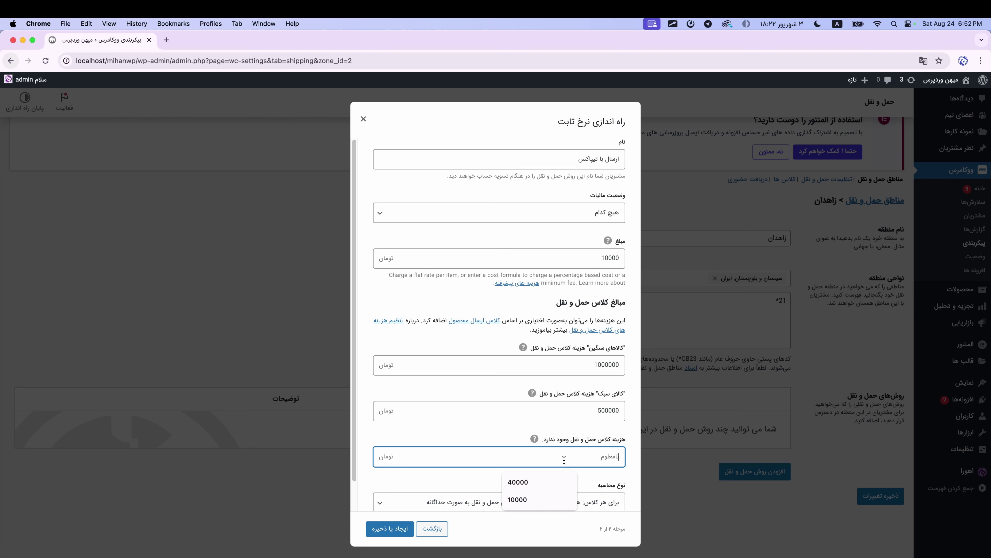
text(300000)
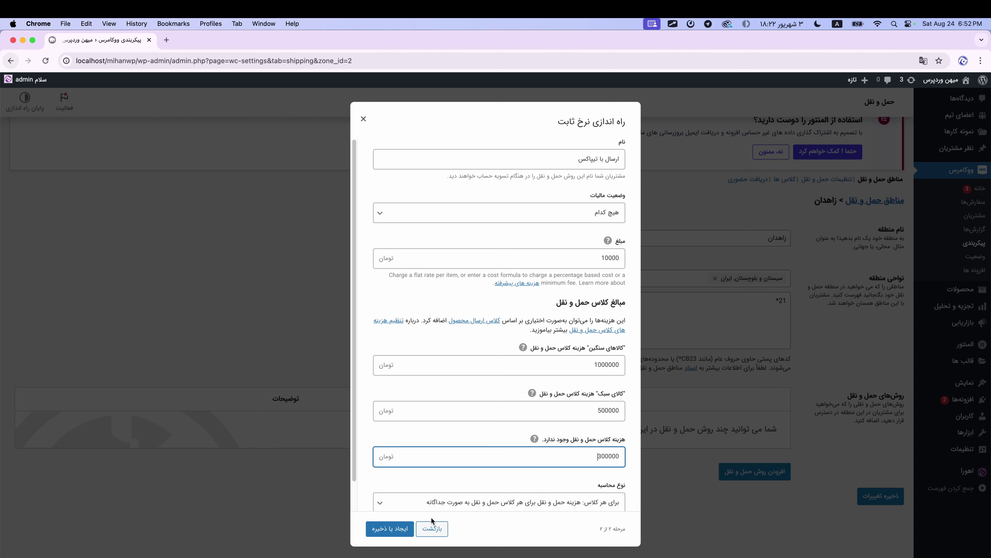
- Choose the per-class calculation type (برای هر کلاس), charging shipping for each shipping class separately
scroll(461, 484, down, 2)
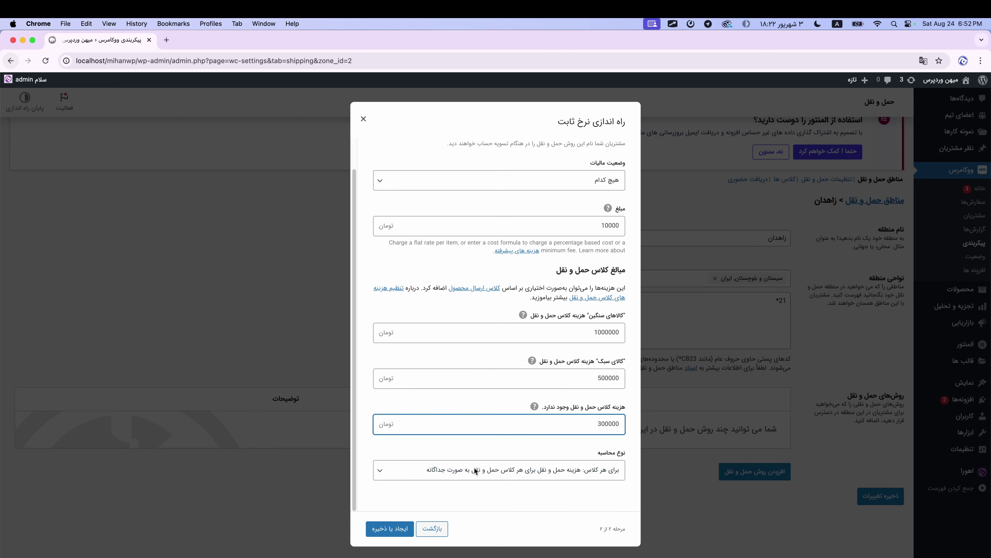
click(492, 466)
click(492, 467)
click(474, 467)
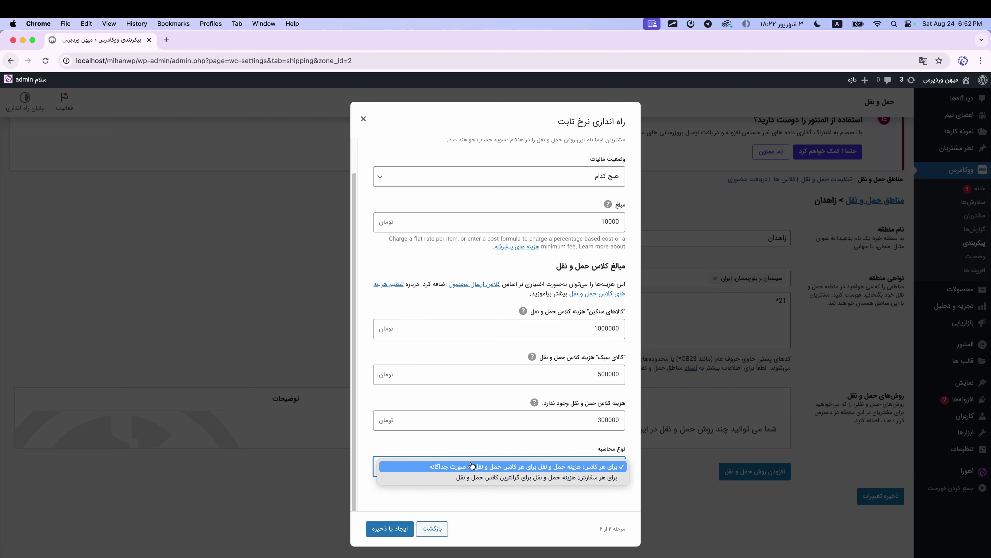
click(487, 472)
click(486, 471)
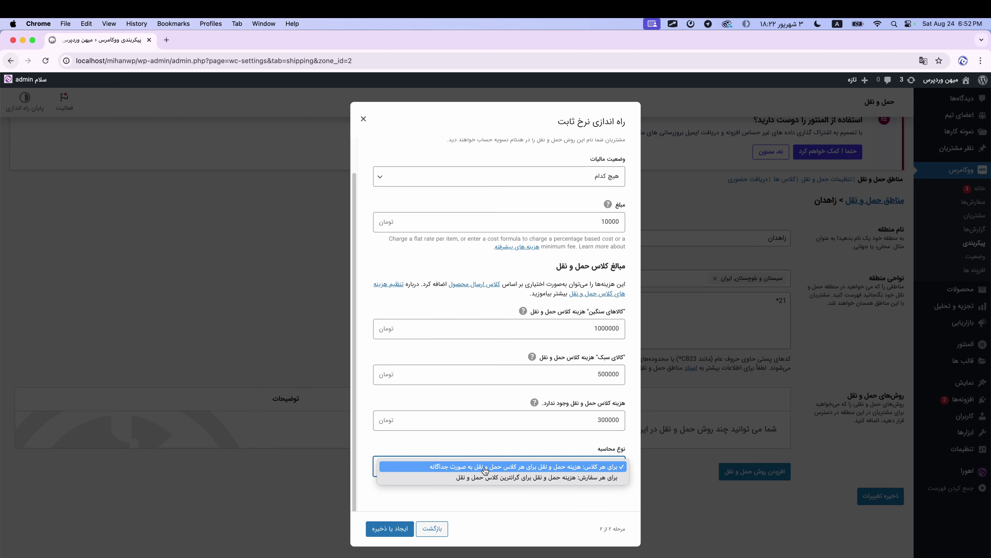
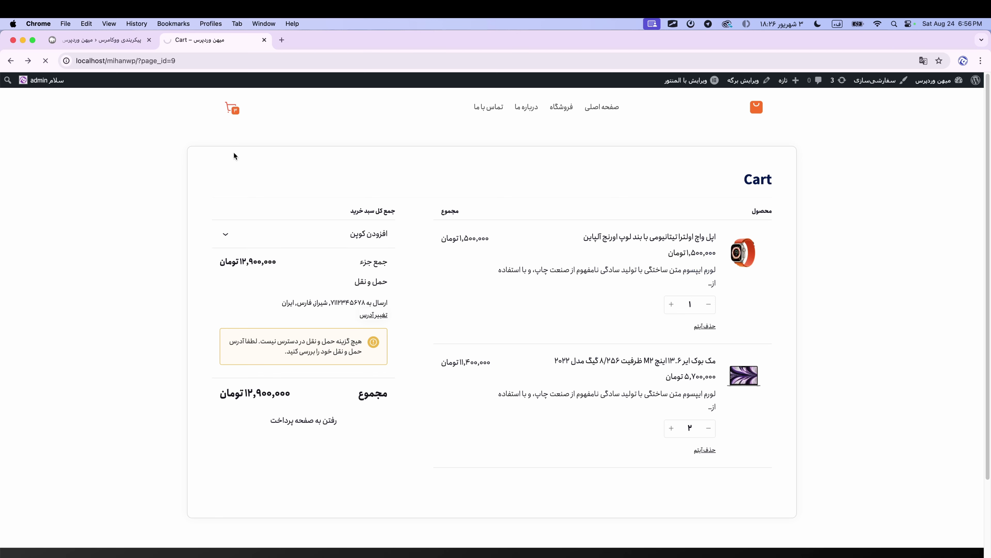
- Edit the cart's shipping address, setting the province to سیستان و بلوچستان and the city to زاهدان
double_click(348, 309)
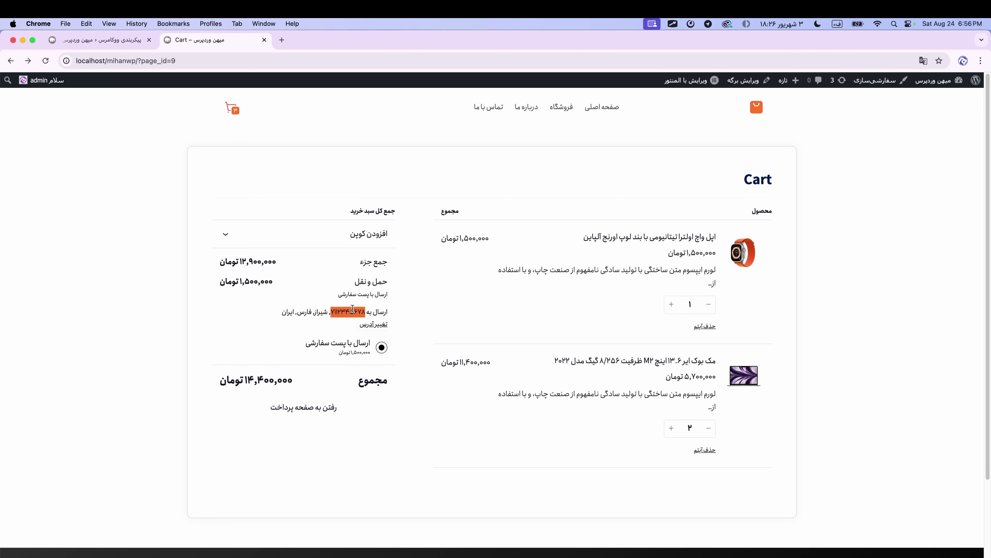
click(351, 357)
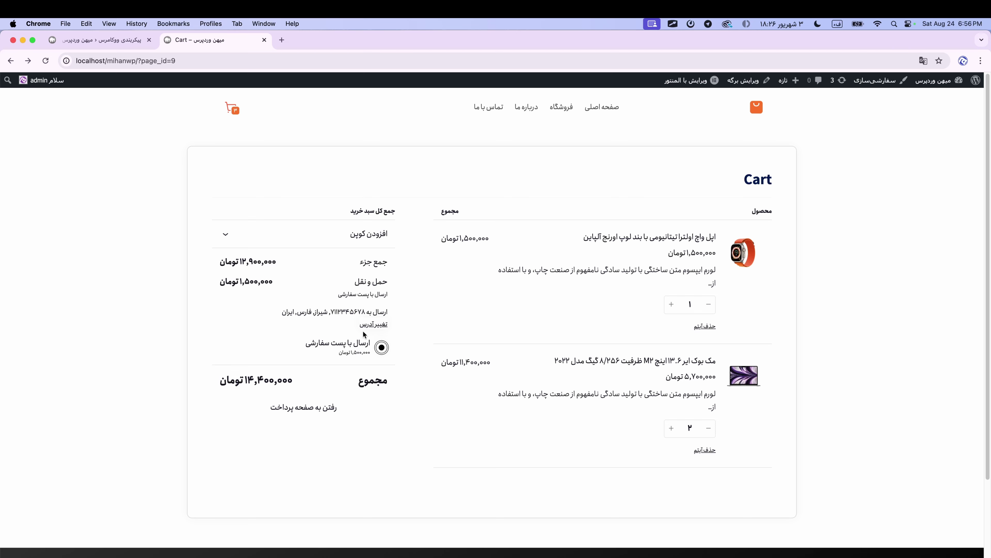
click(368, 325)
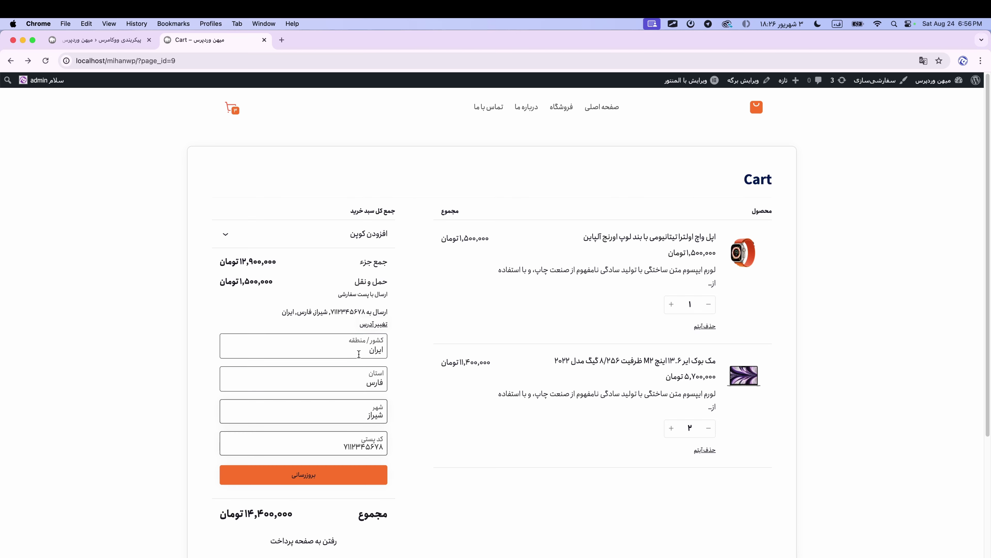
click(346, 411)
click(349, 383)
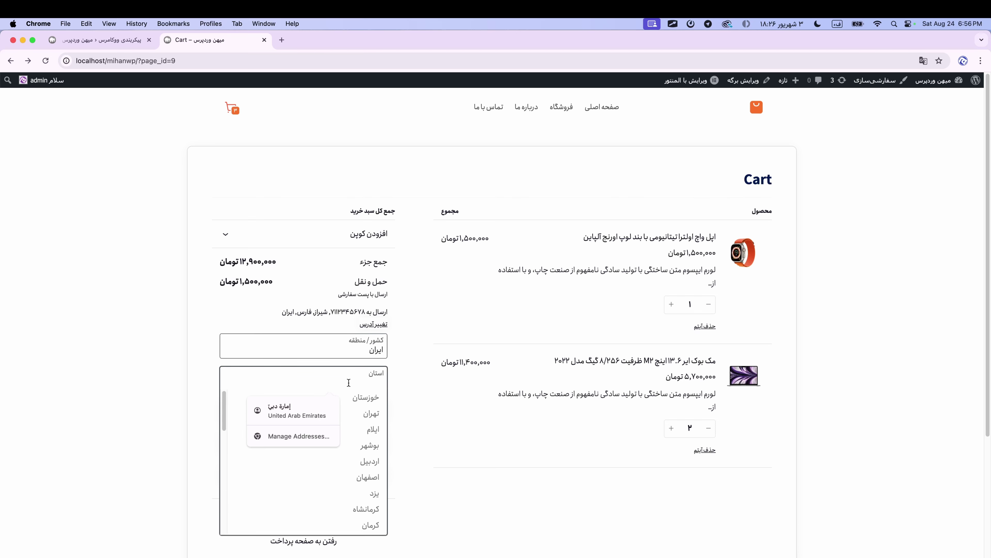
scroll(349, 430, down, 3)
click(348, 398)
click(348, 411)
text(ز)
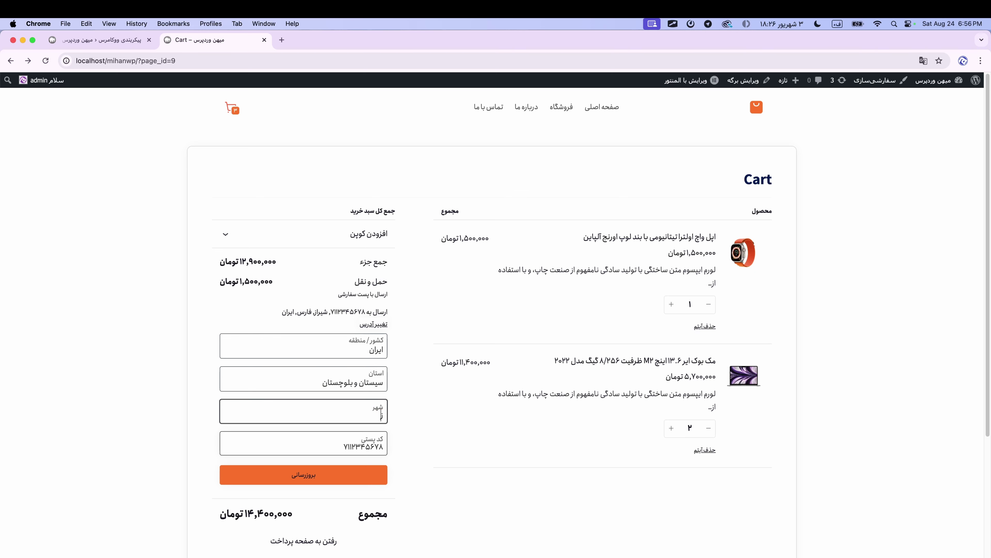
text(اهدان)
- Replace the cart address's postcode with one starting with 21 and update the shipping calculation
double_click(335, 438)
key(ctrl+space)
text(21)
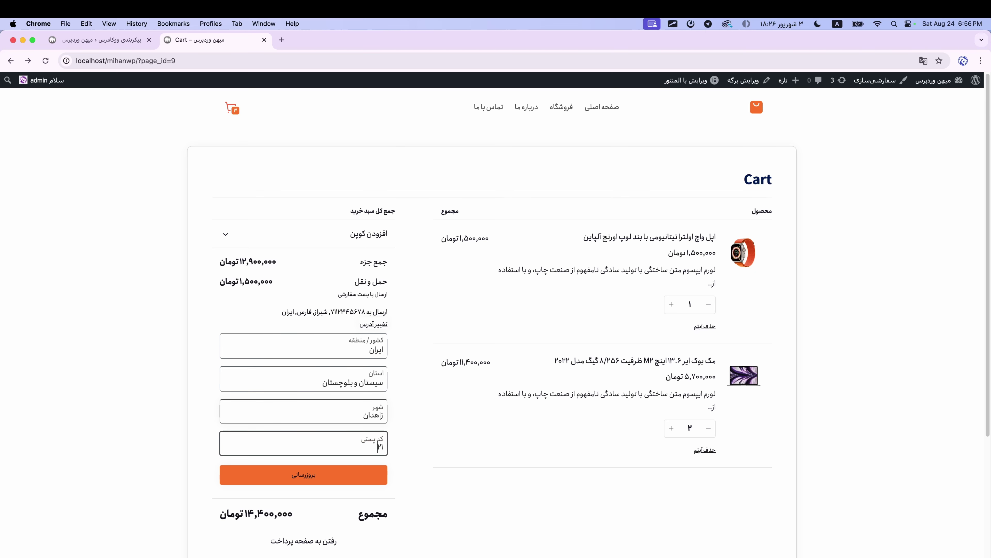
text(12345678)
click(318, 484)
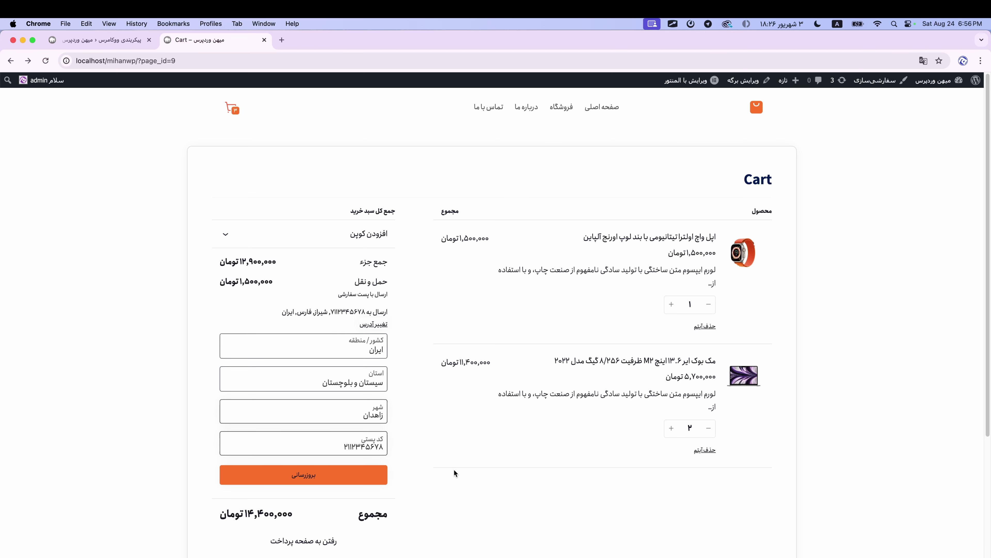
click(319, 474)
- Try the free shipping option (حمل و نقل رایگان) in the cart, and reduce the MacBook Air quantity to 1
click(367, 348)
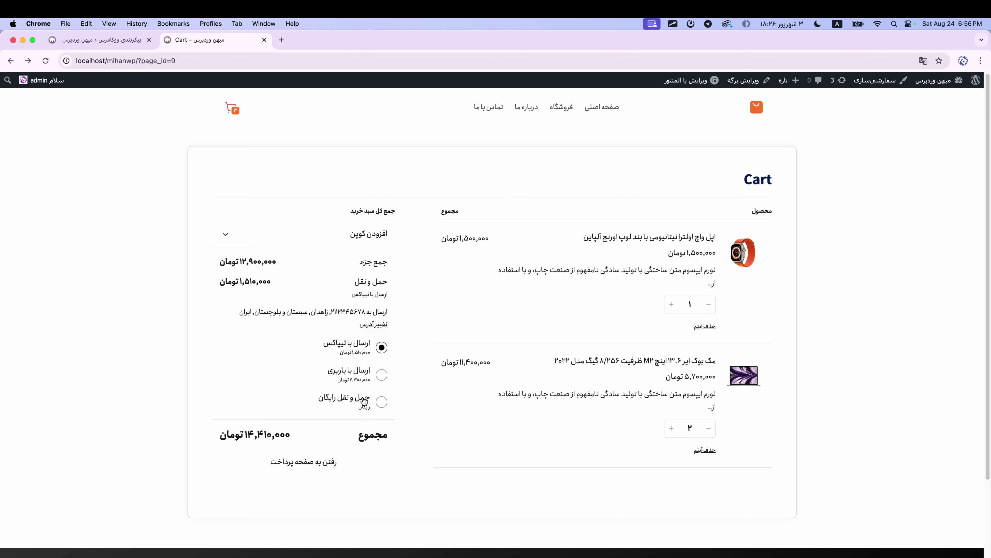
click(364, 400)
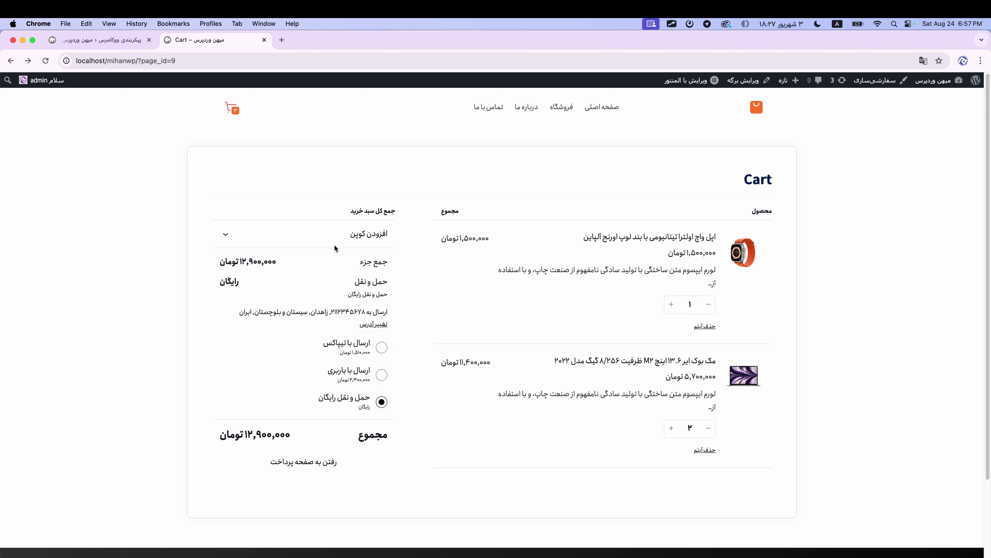
click(705, 429)
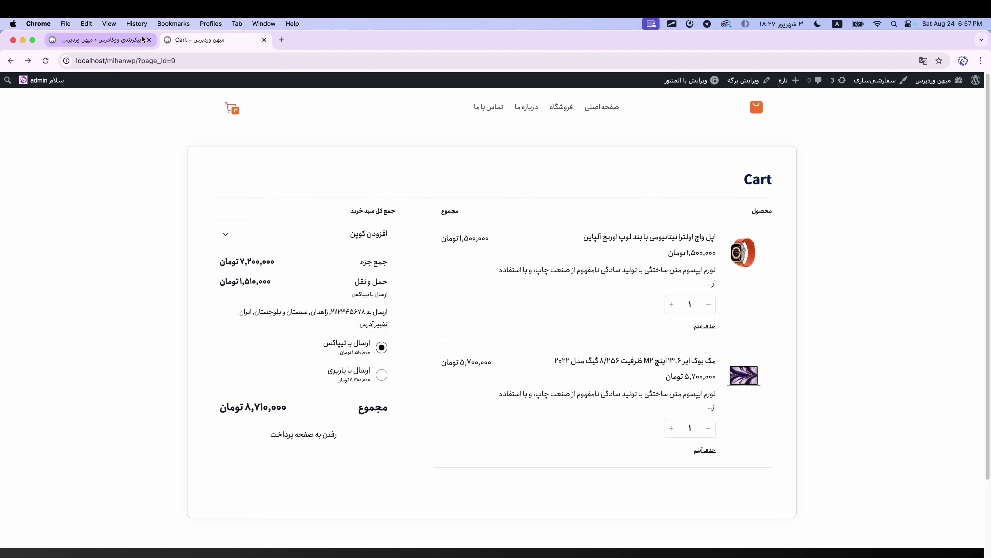
- Return to the WooCommerce shipping zones and open the زاهدان zone to compare its methods with the cart
click(117, 41)
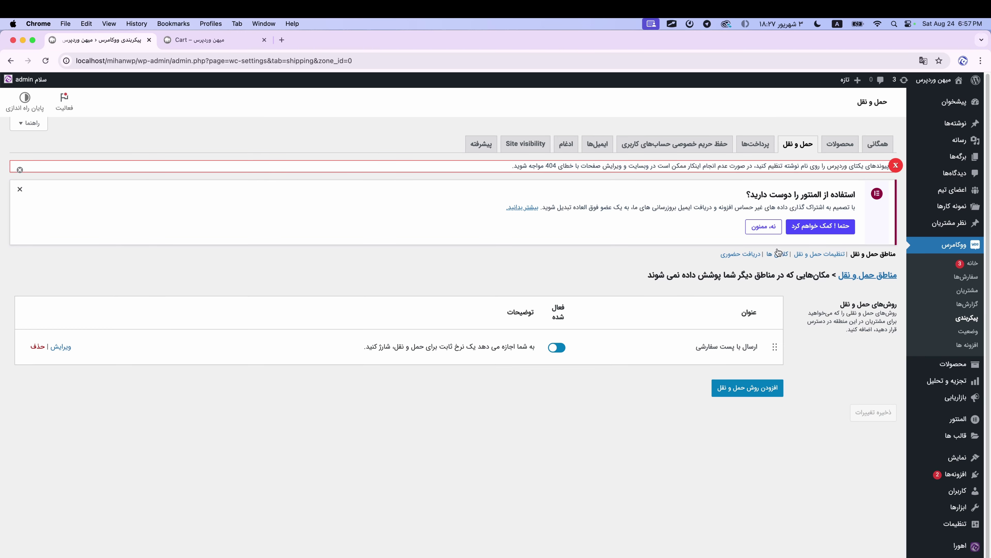
click(862, 274)
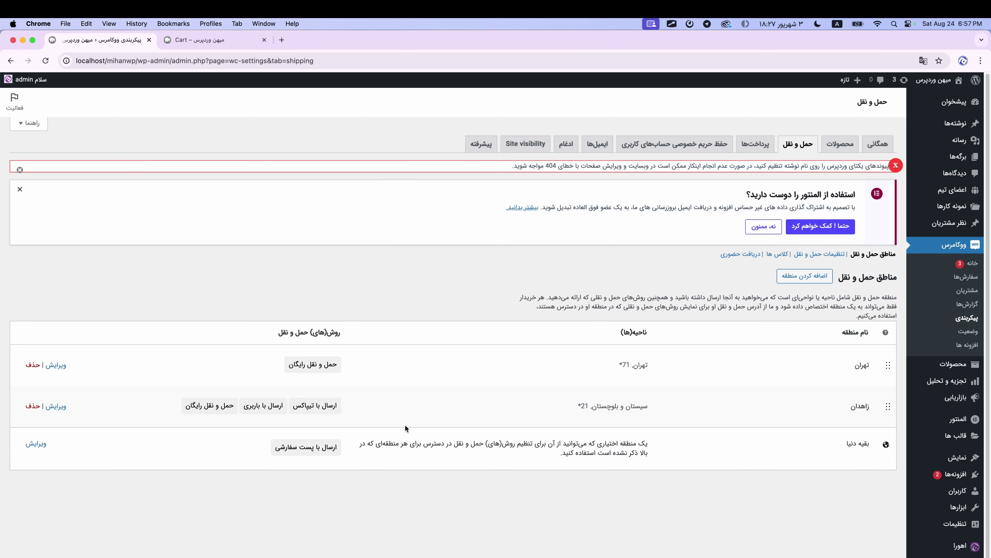
click(53, 408)
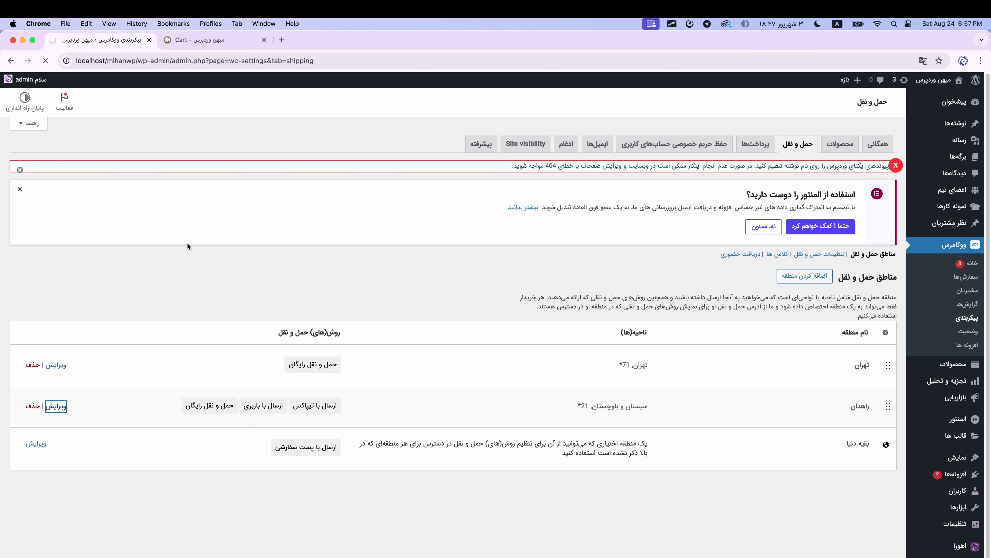
click(183, 43)
click(69, 41)
scroll(404, 342, down, 5)
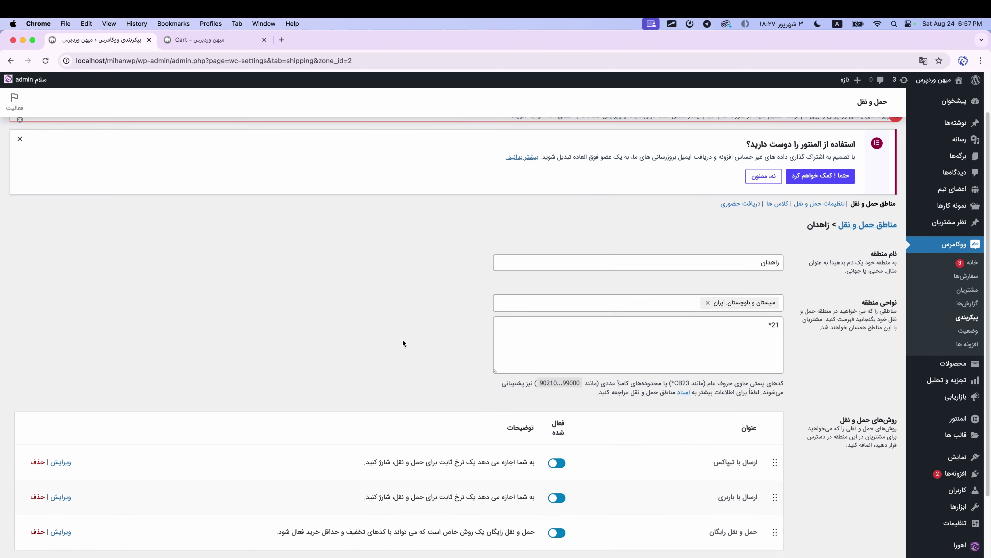
click(216, 40)
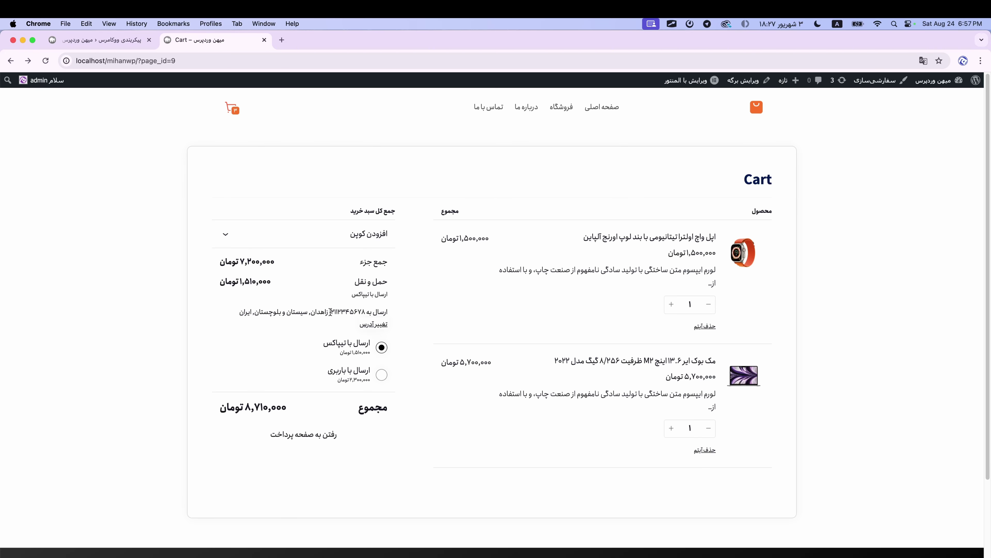
click(108, 40)
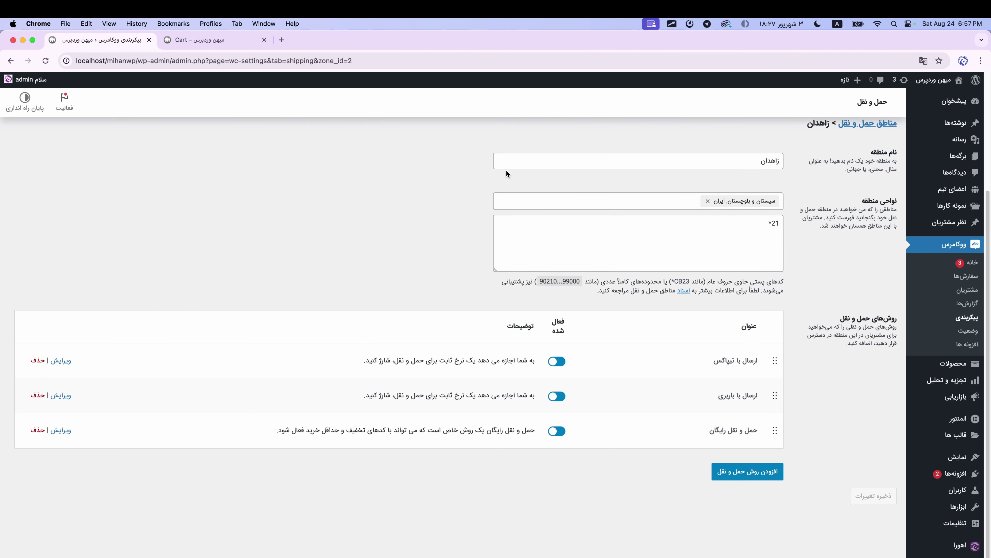
- Review the base cost and shipping class costs of the ارسال با تیپاکس method, then close its settings
click(60, 361)
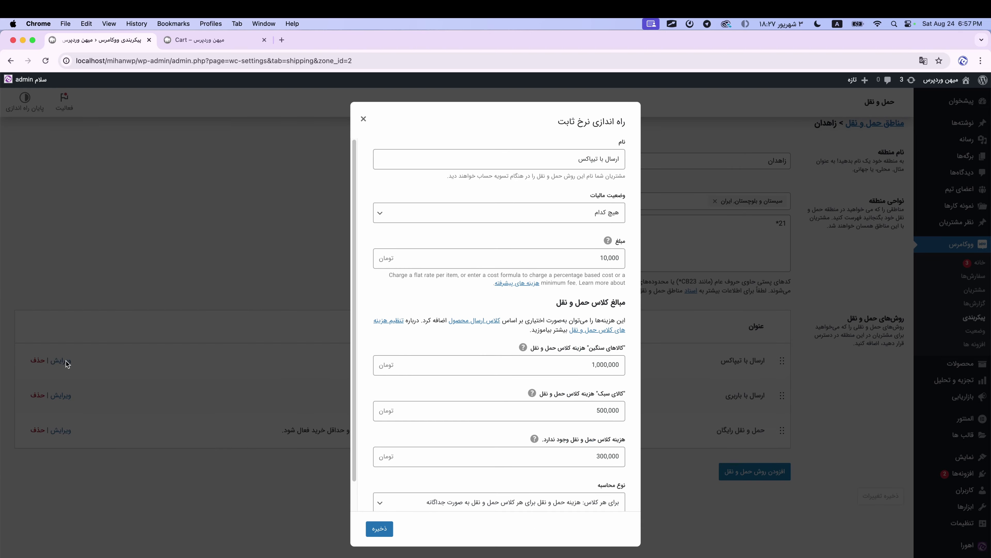
double_click(592, 256)
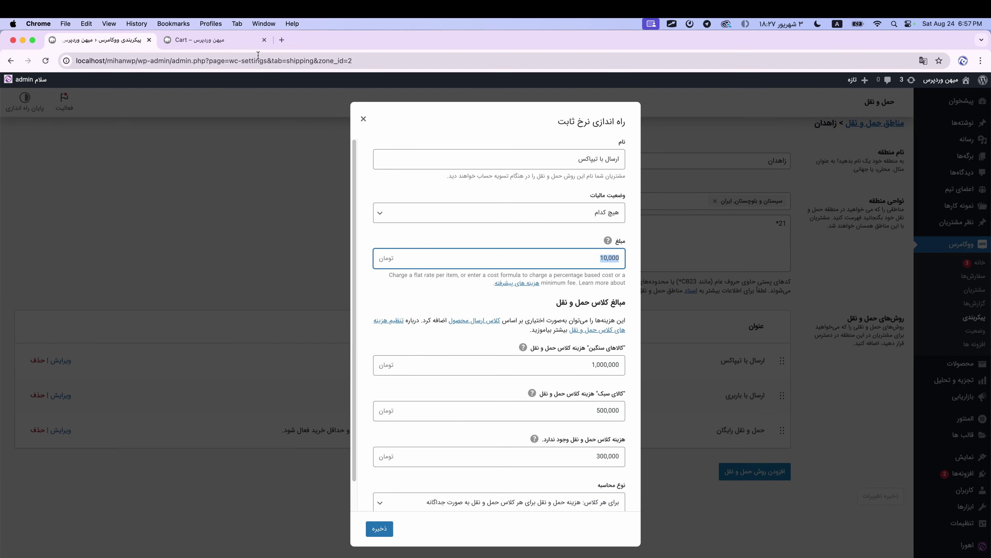
double_click(578, 367)
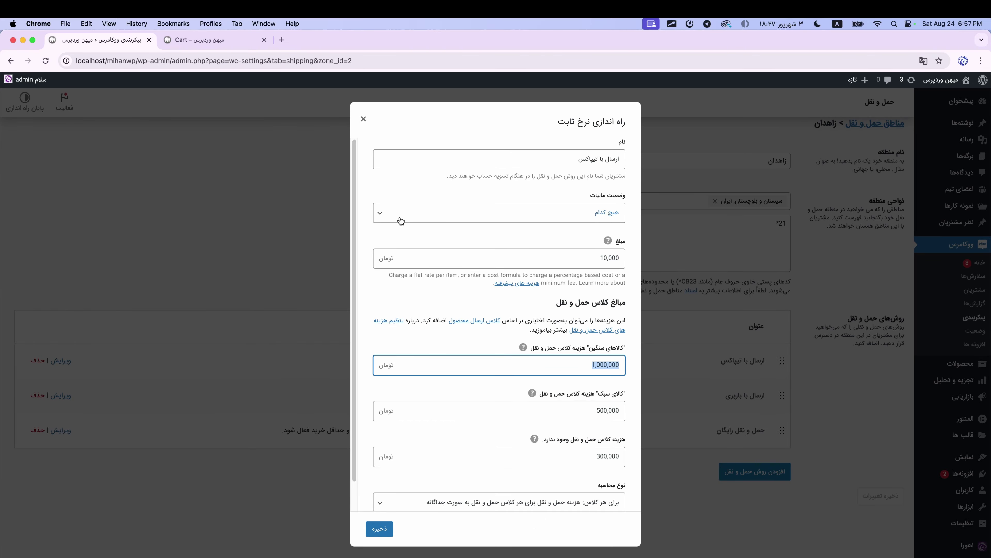
double_click(500, 409)
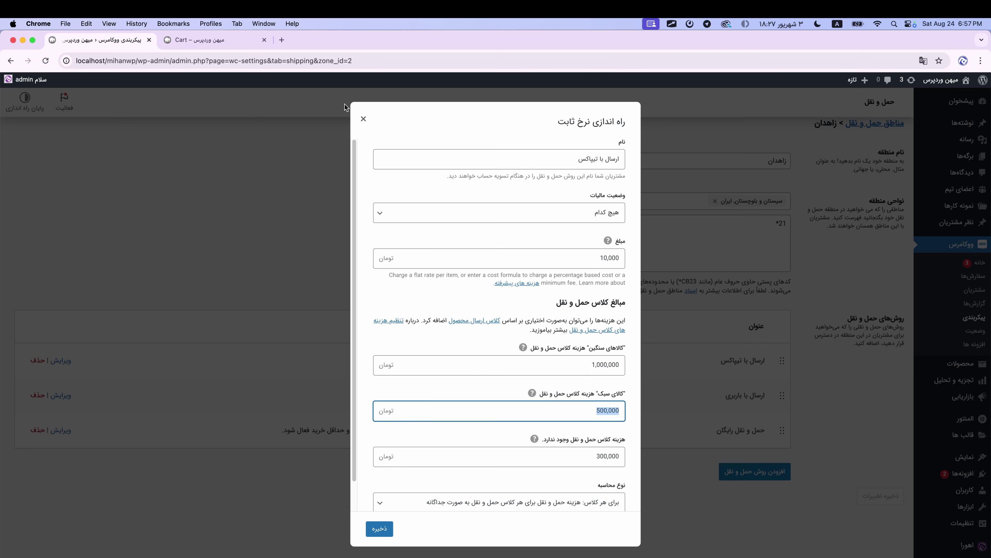
click(361, 116)
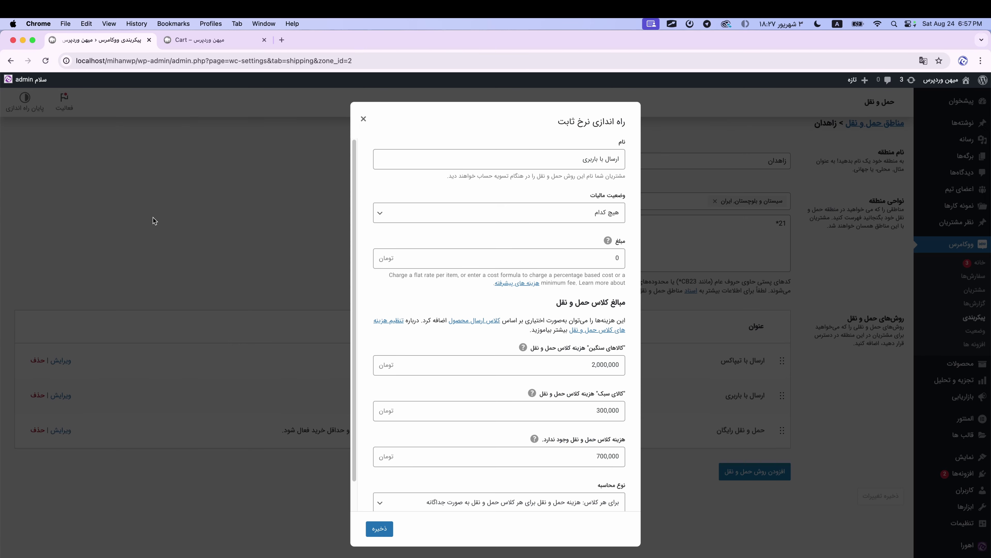
- Review the base cost of the ارسال با باربری method in the زاهدان zone, and select that shipping option in the cart
click(61, 395)
double_click(571, 260)
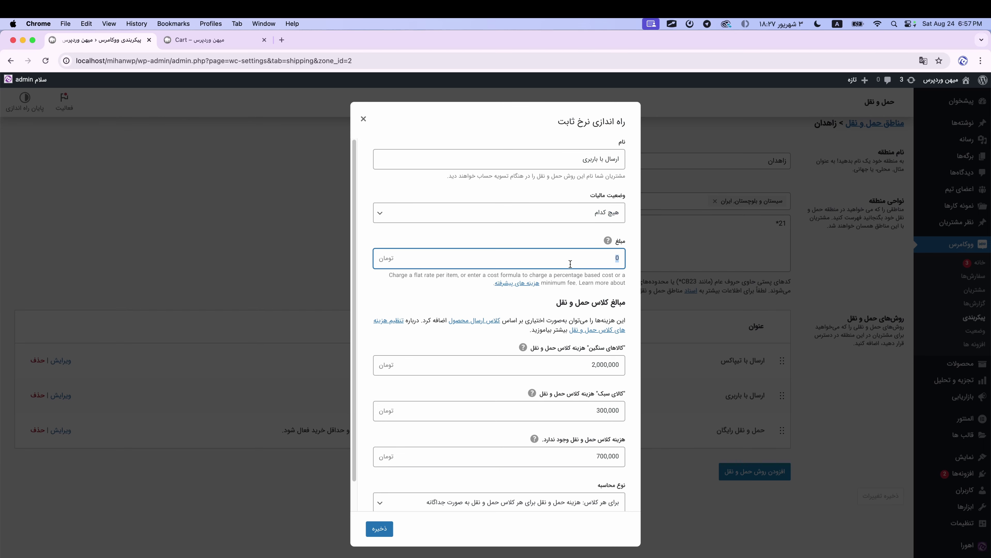
click(201, 40)
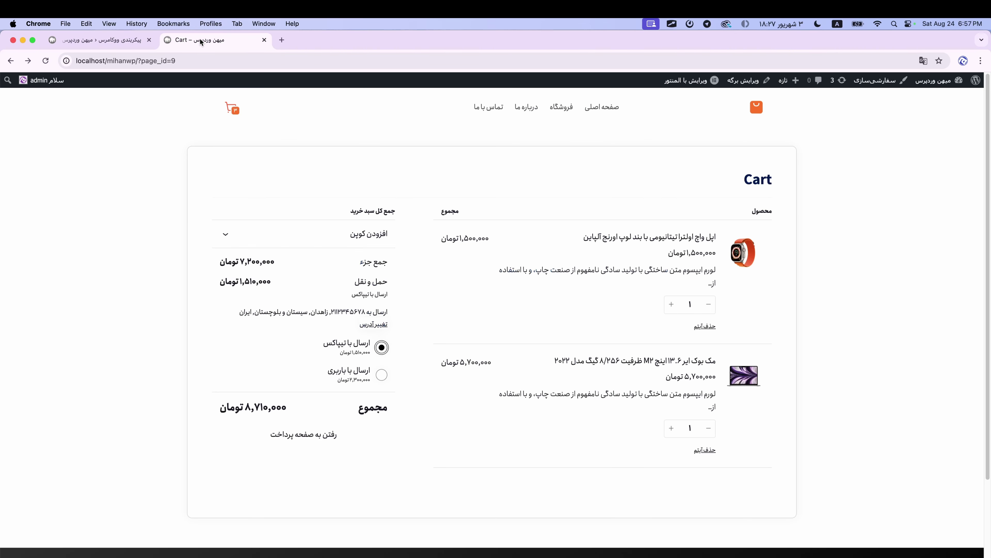
click(366, 383)
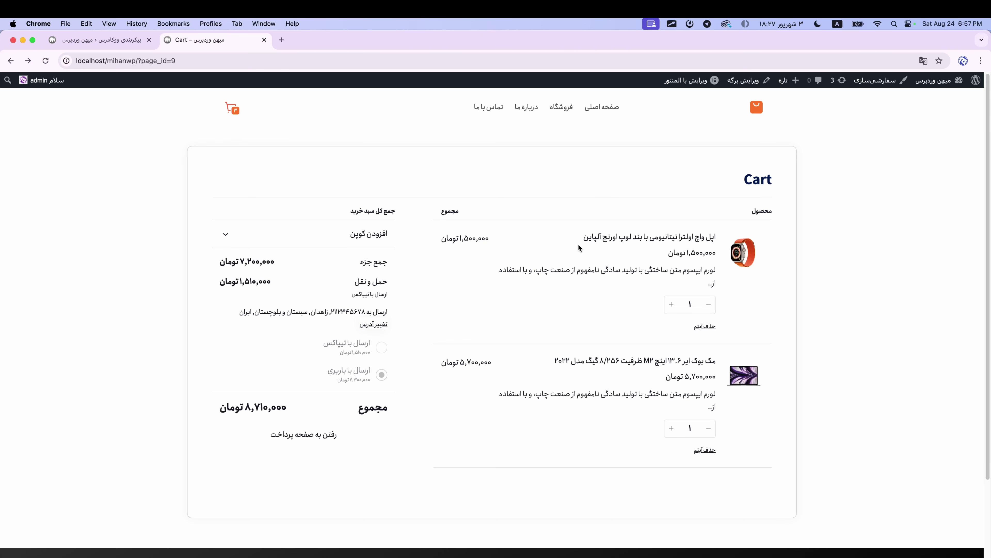
- Set the ارسال با باربری calculation type to charge per order for the most expensive shipping class, and save the method
click(101, 39)
scroll(494, 480, down, 2)
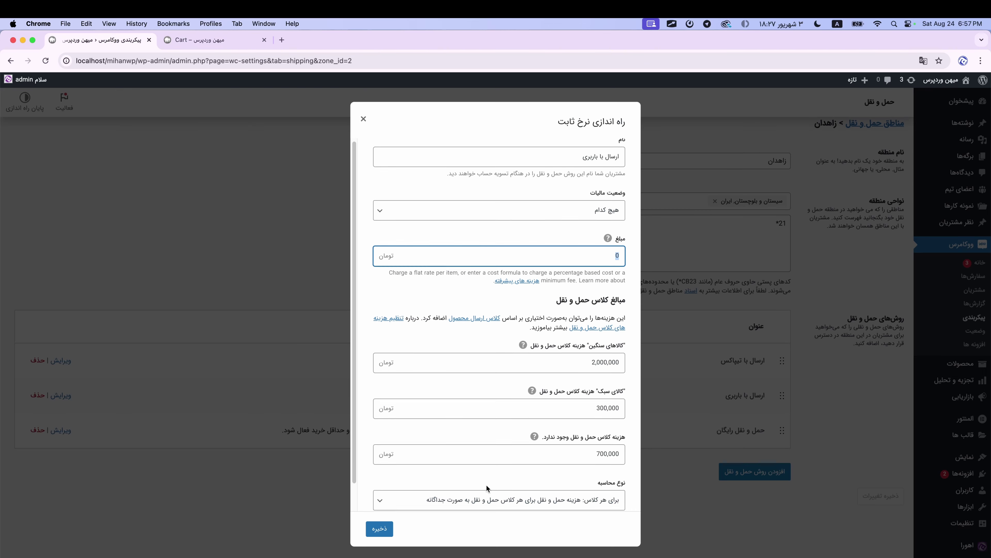
click(497, 477)
click(497, 480)
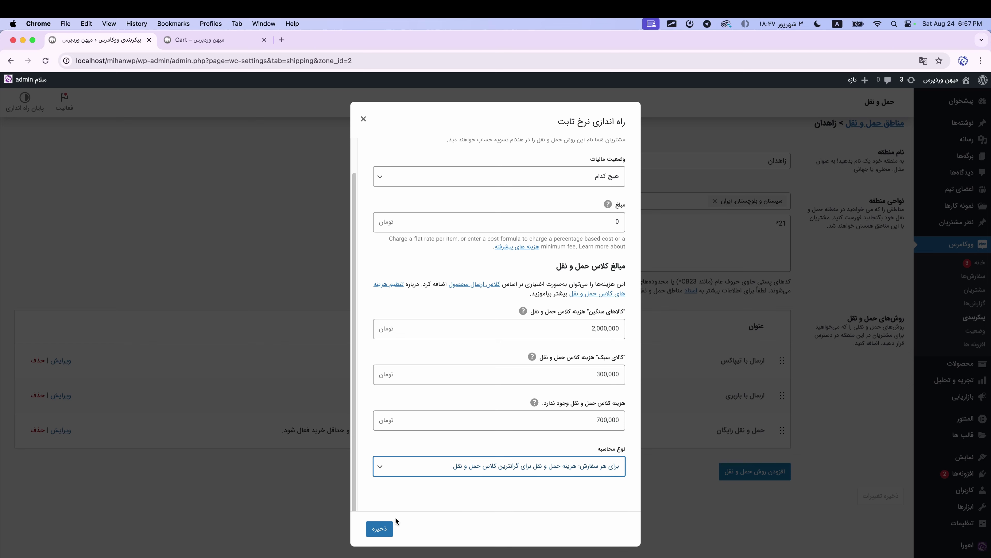
click(472, 463)
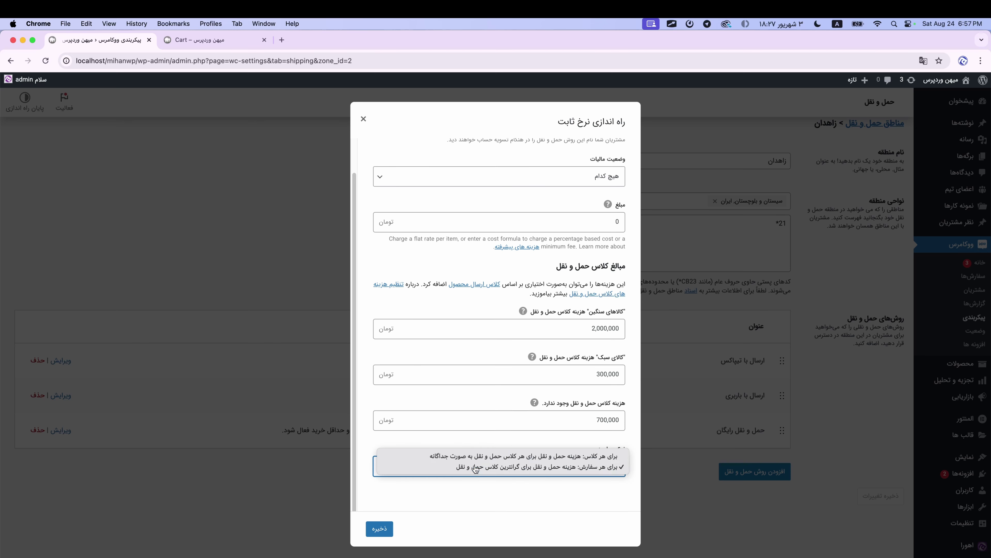
click(465, 481)
click(378, 528)
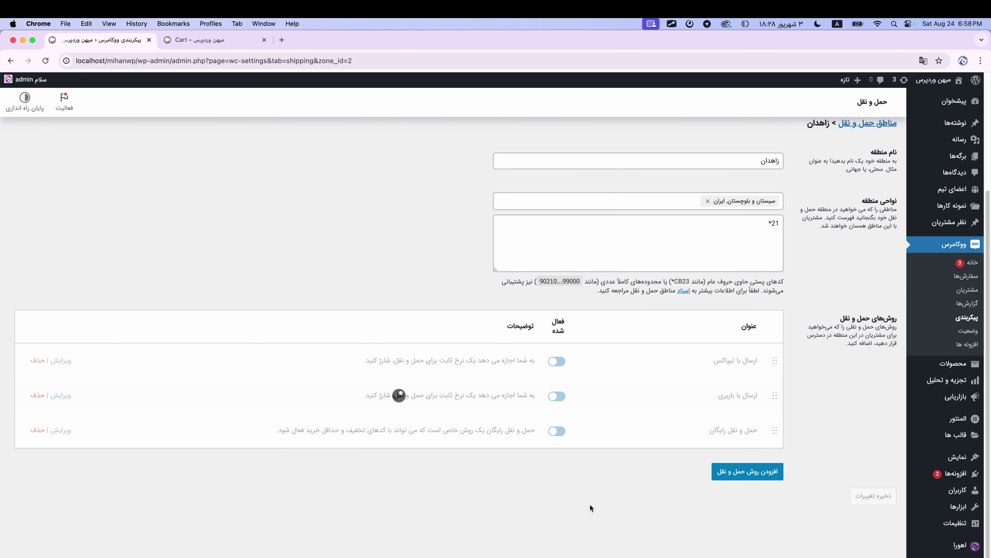
- Reload the cart and compare the totals under ارسال با تیپاکس and ارسال با باربری, leaving ارسال با باربری selected
click(199, 39)
click(47, 60)
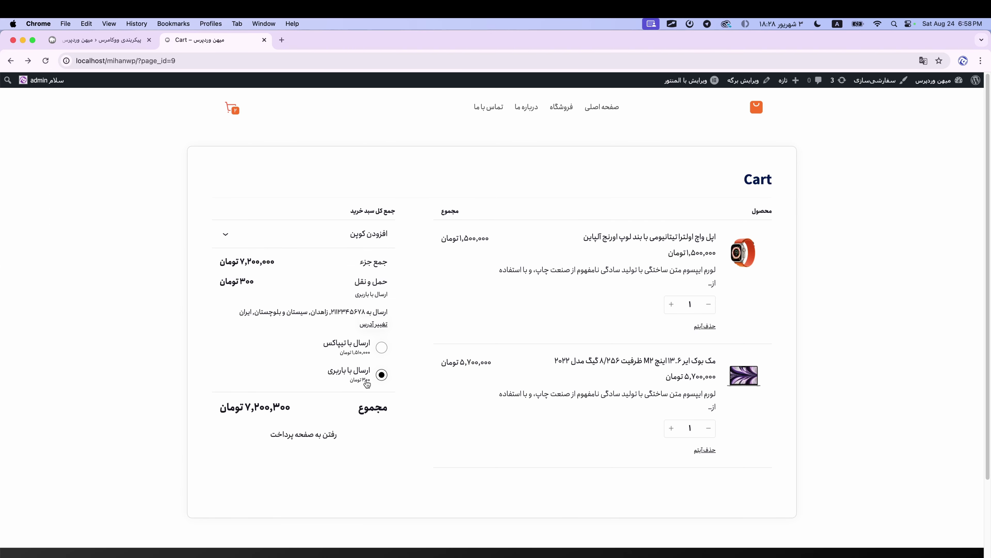
click(363, 355)
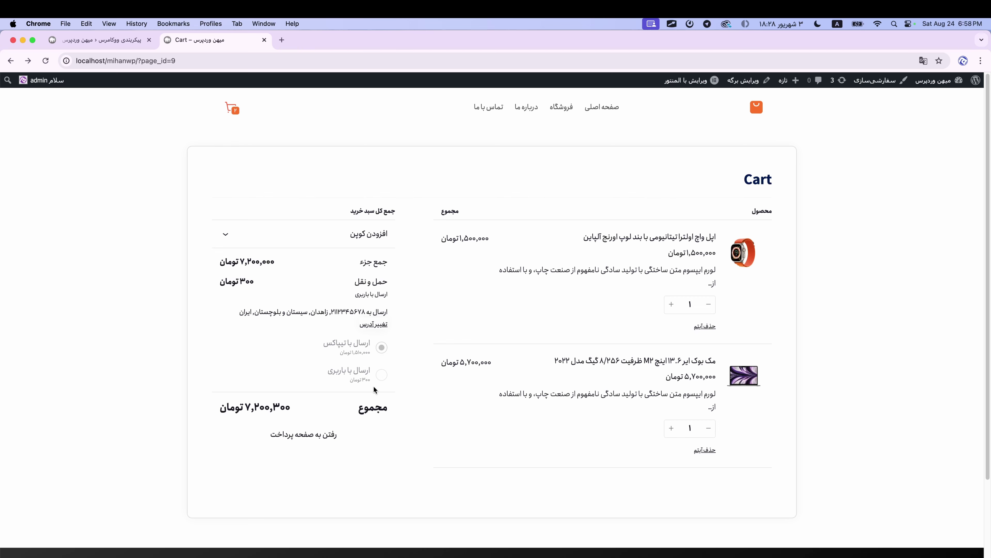
click(382, 375)
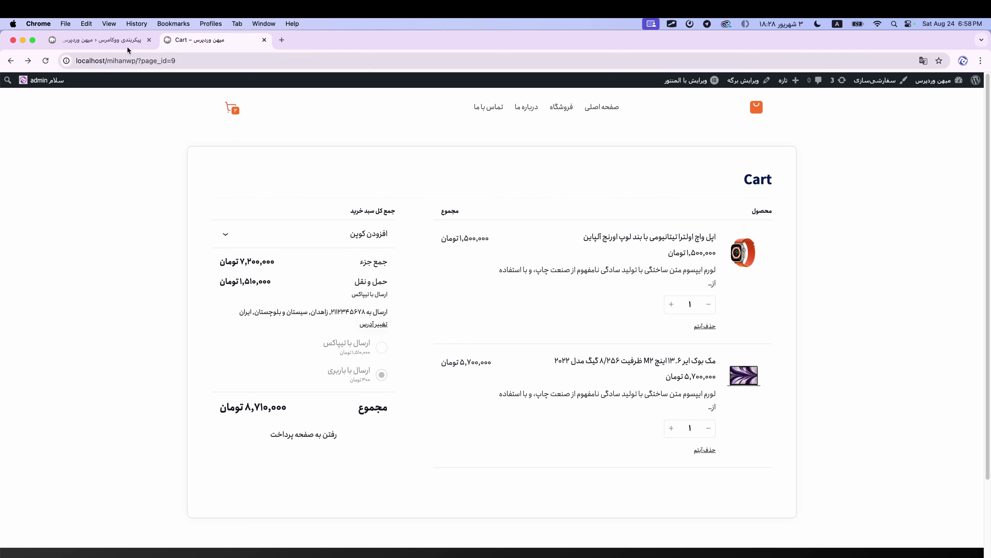
- Reopen the ارسال با باربری settings in the زاهدان zone and examine its shipping class costs and calculation type options
click(102, 40)
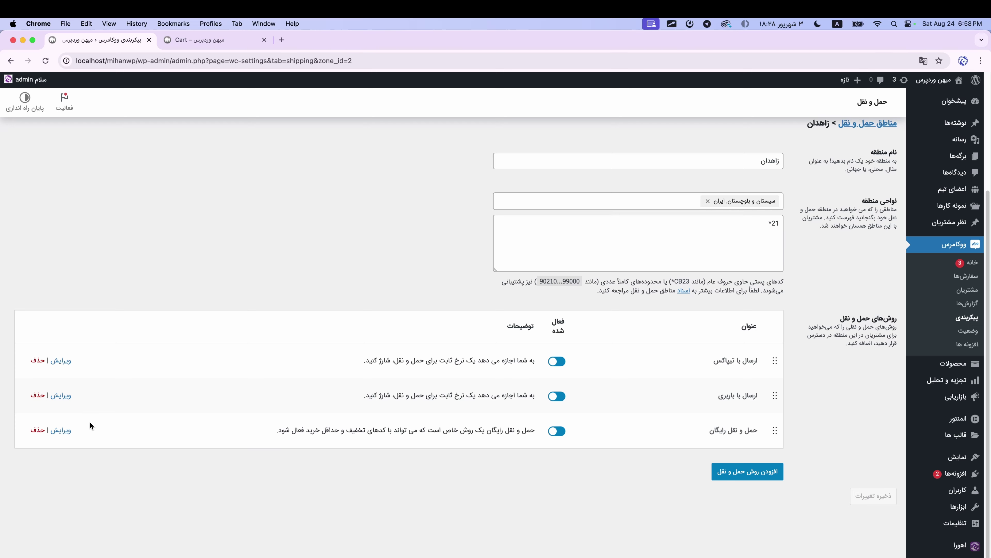
click(60, 395)
scroll(508, 453, down, 1)
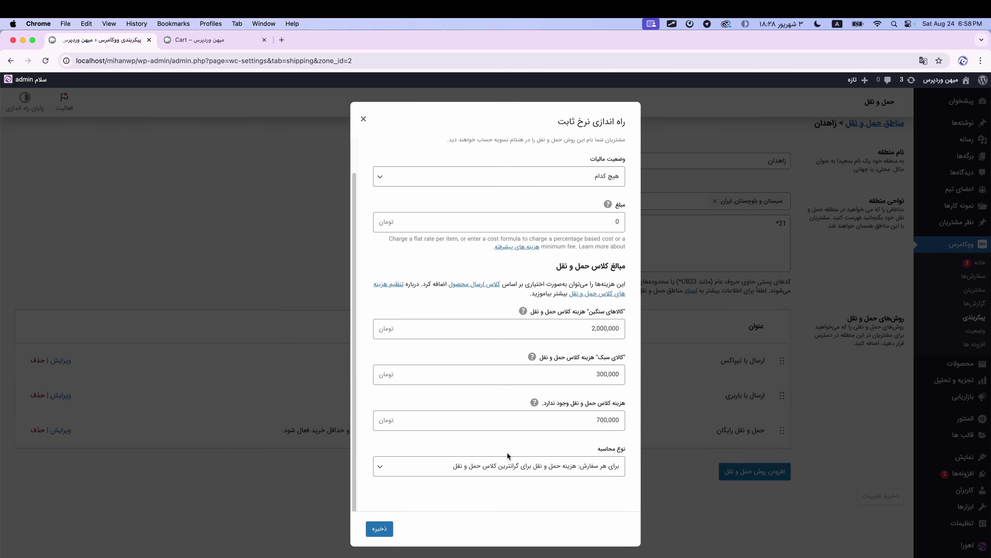
double_click(580, 370)
click(577, 348)
click(527, 469)
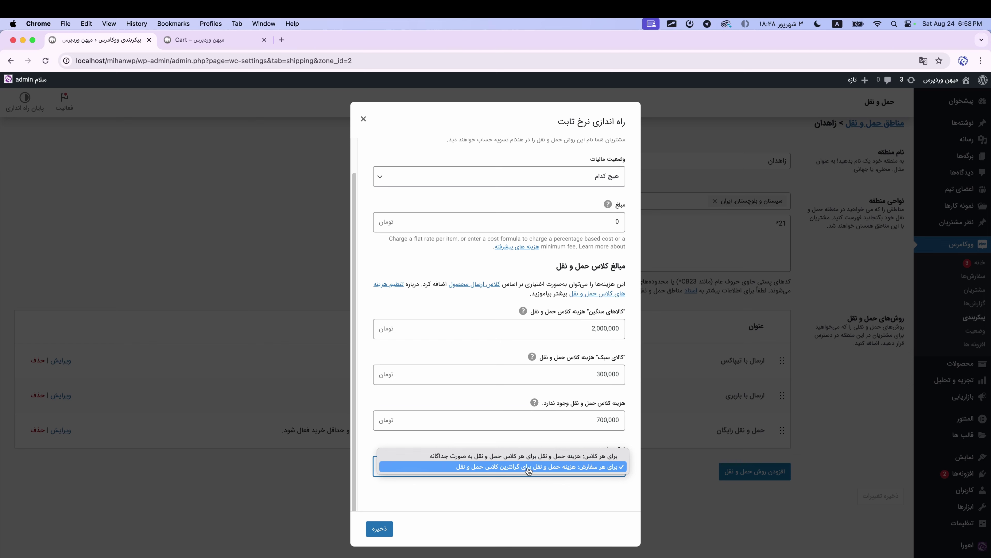
click(528, 468)
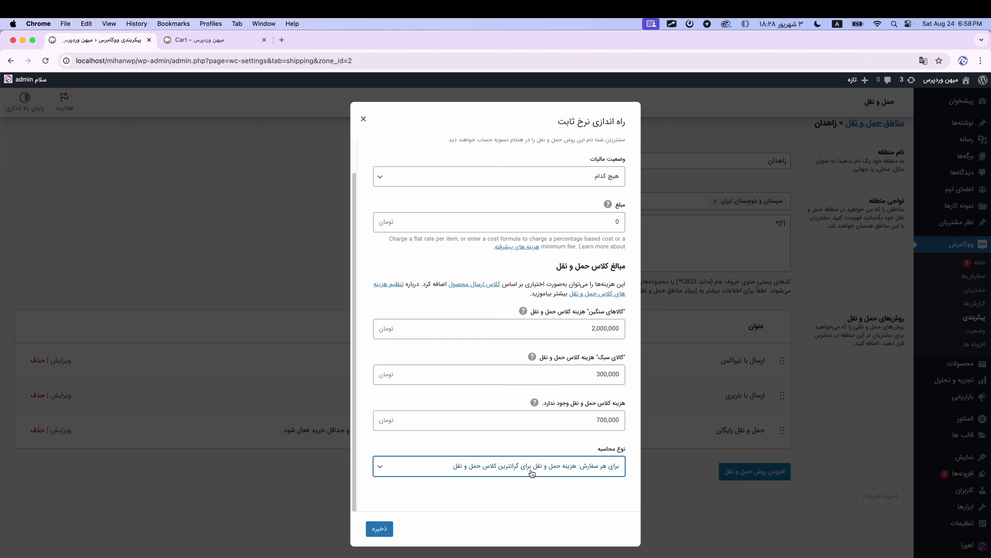
click(532, 473)
click(528, 468)
click(528, 469)
click(529, 468)
- Return to the cart and switch the shipping option to ارسال با تیپاکس and back to ارسال با باربری to check the costs
click(214, 40)
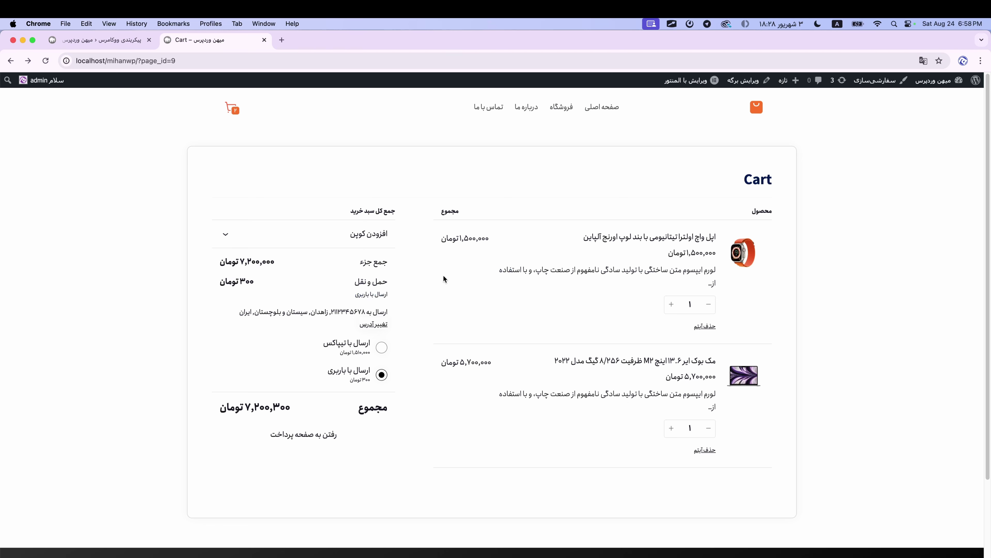
key(Up)
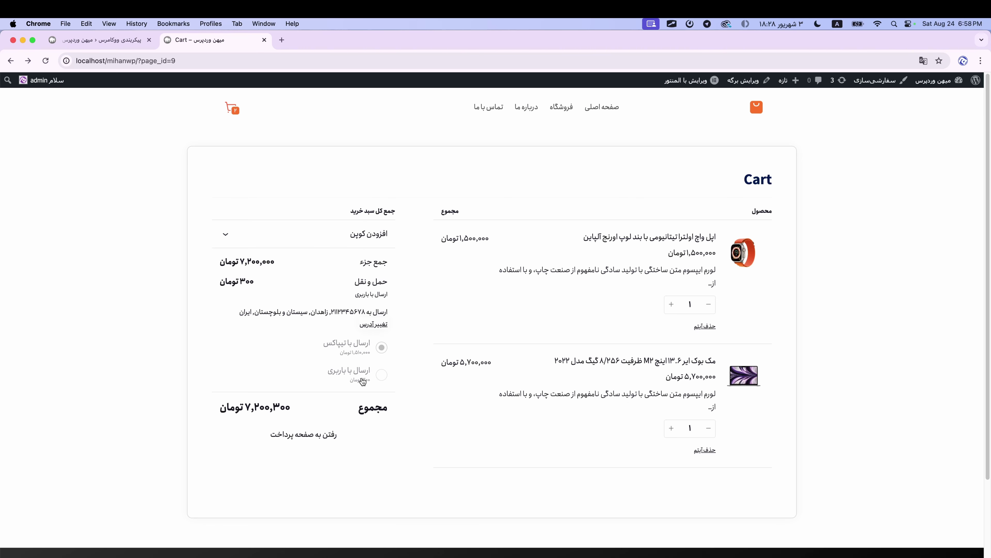
click(366, 383)
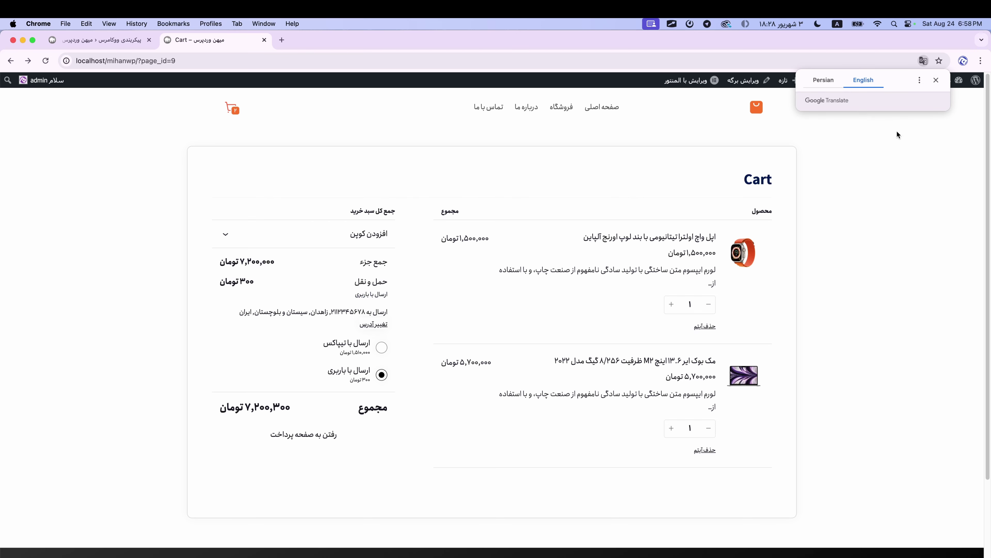
- View the cart page in English translation, and restore its original Persian text
click(937, 80)
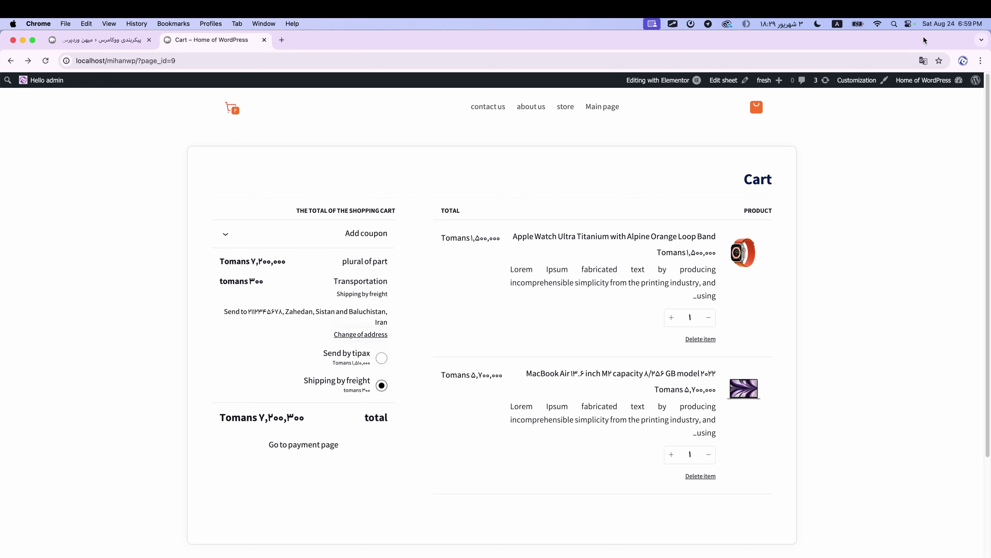
click(923, 60)
click(824, 80)
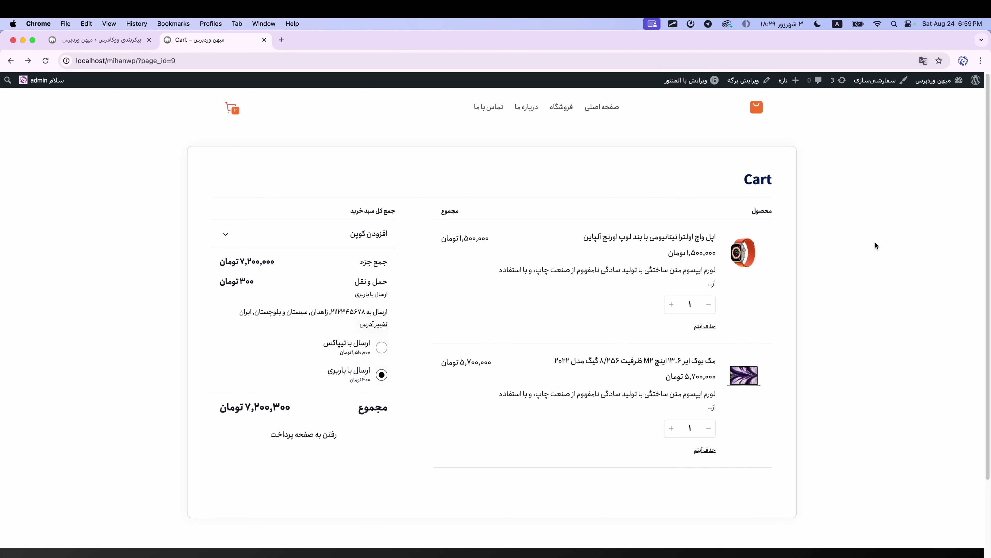